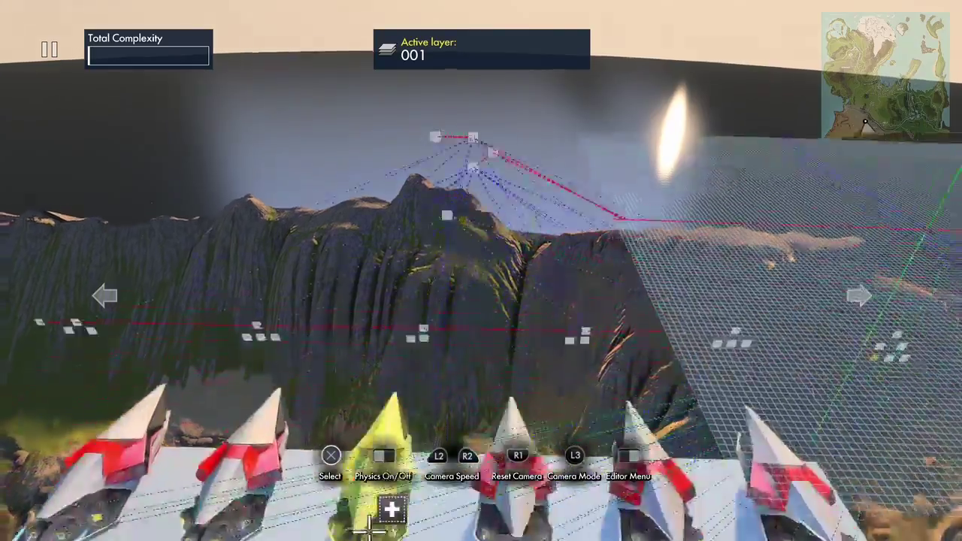
Multi-select the row of ships with its connected logic objects and open the selection's object properties
{"action": "left_click", "coordinate": [371, 531]}
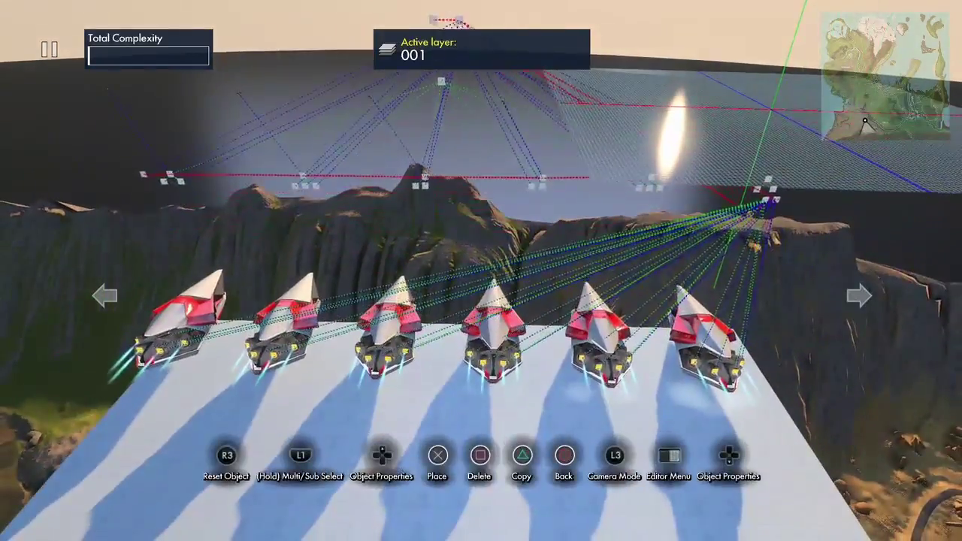
{"action": "key", "text": "Escape"}
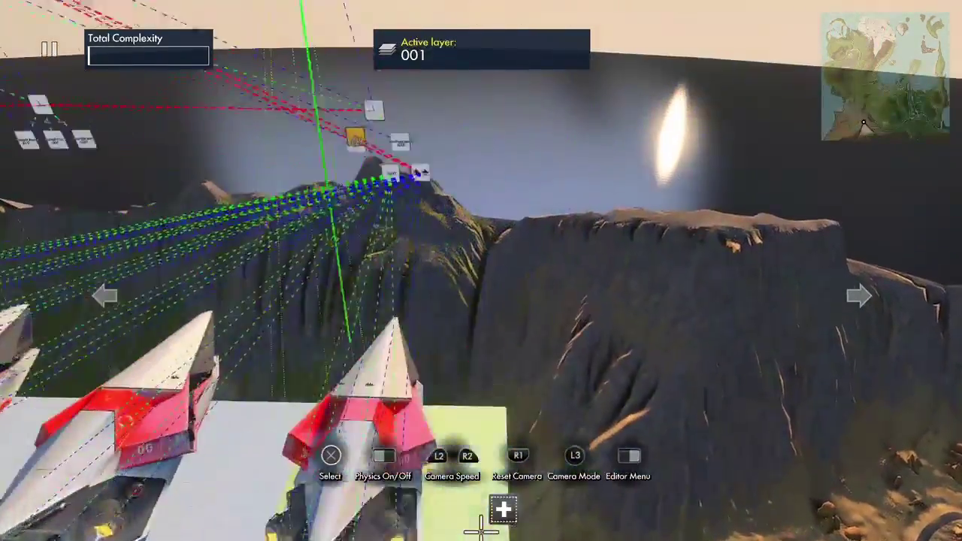
{"action": "left_click", "coordinate": [481, 532]}
{"action": "key", "text": "Escape"}
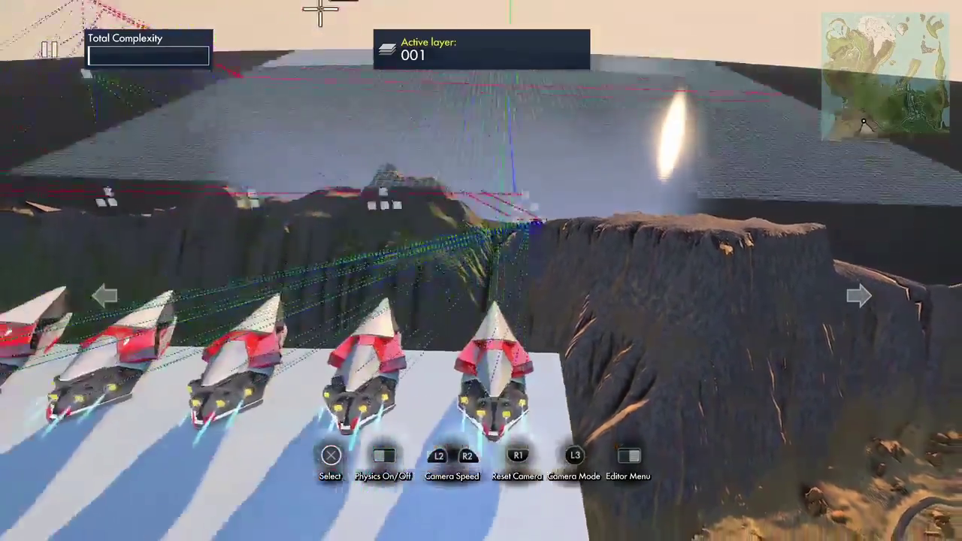
{"action": "left_click", "coordinate": [320, 11]}
{"action": "key", "text": "Up"}
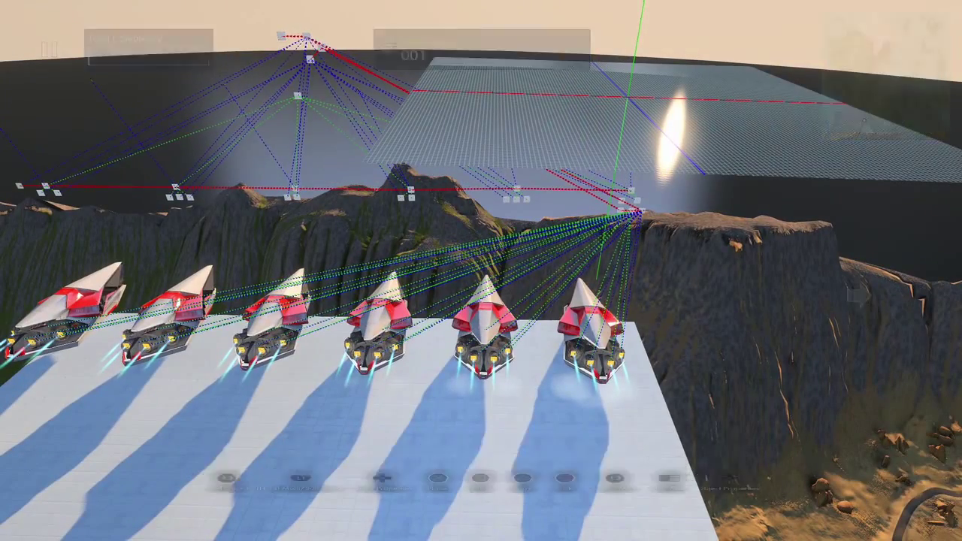
{"action": "key", "text": "Return"}
{"action": "key", "text": "Escape"}
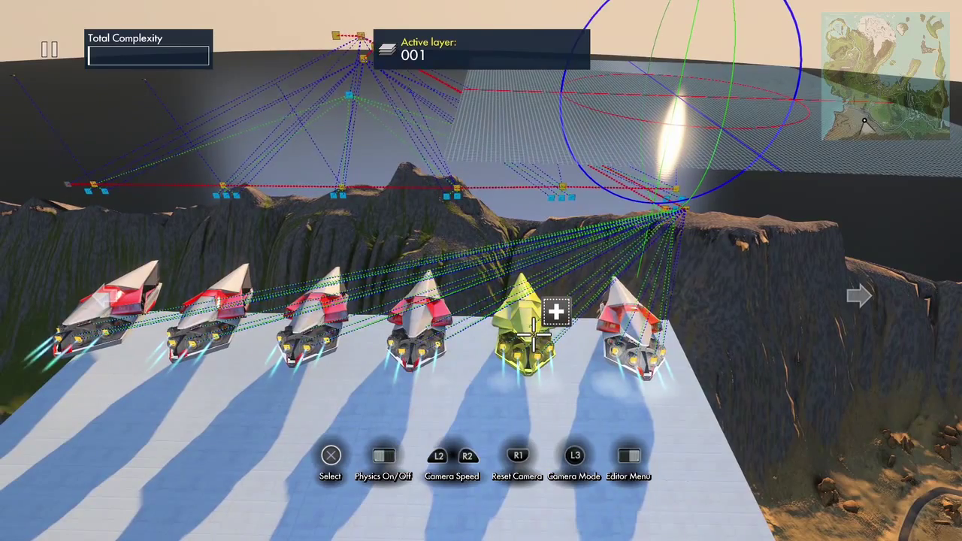
{"action": "key", "text": "Left"}
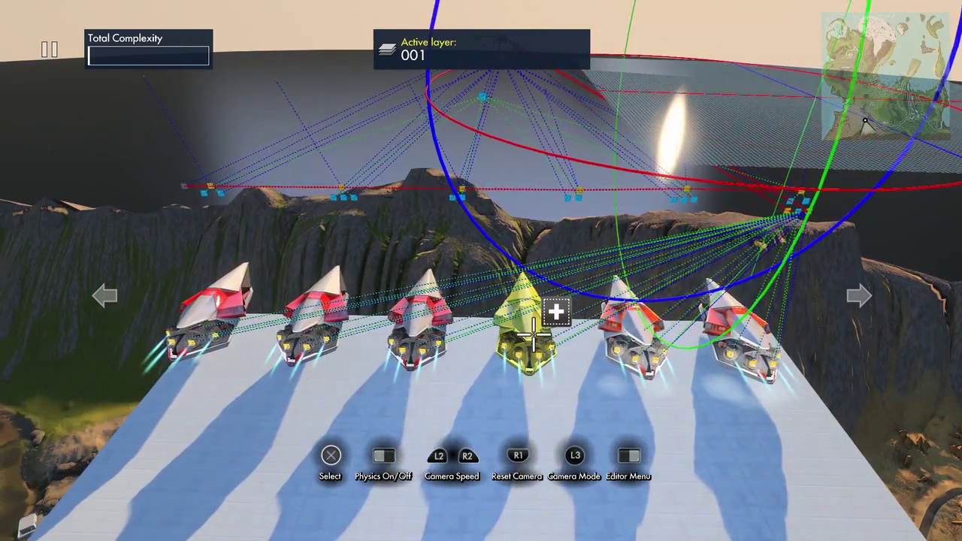
{"action": "key", "text": "Right"}
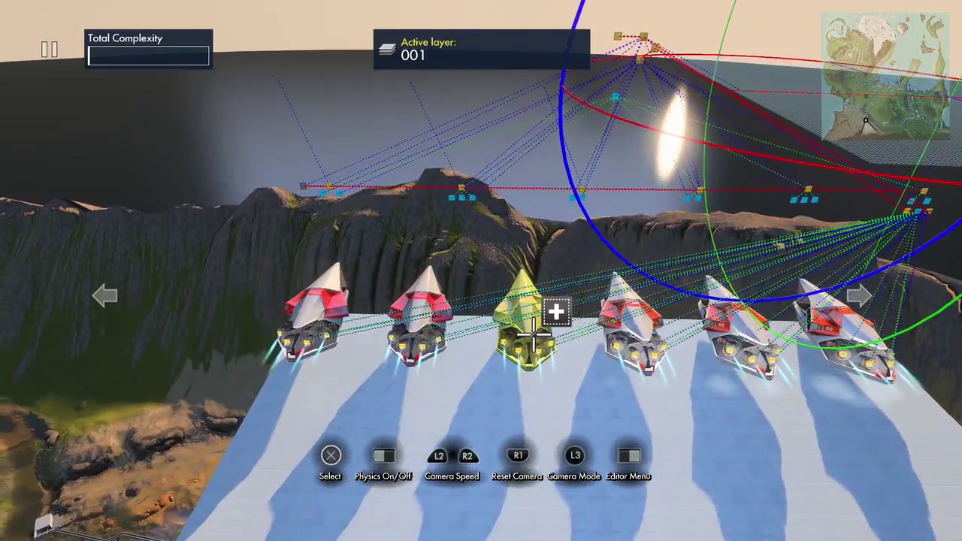
{"action": "key", "text": "Left"}
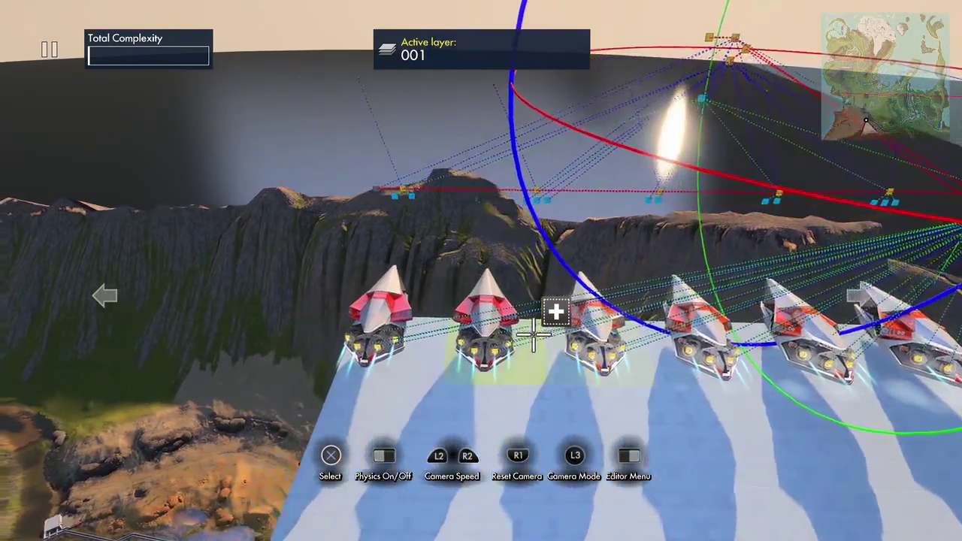
{"action": "key", "text": "Left"}
{"action": "key", "text": "Left"}
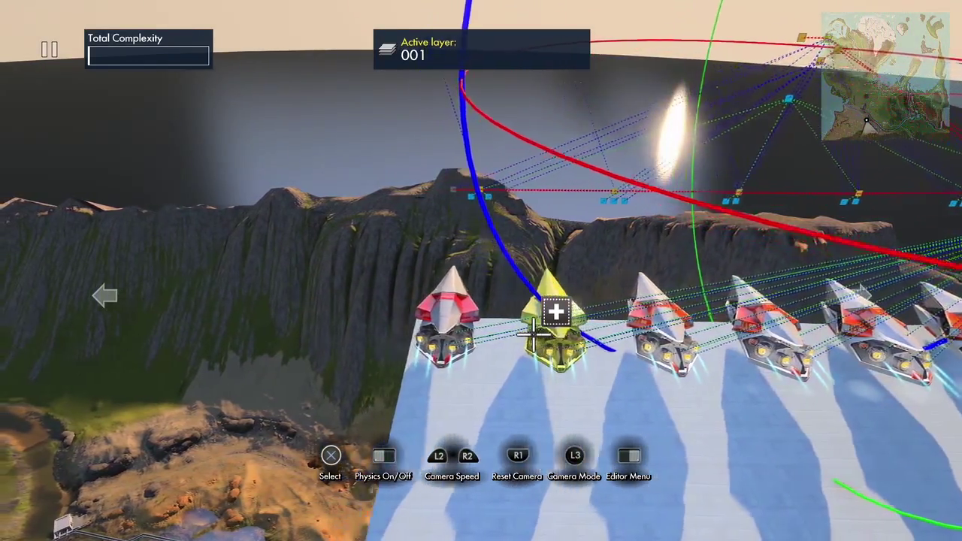
{"action": "key", "text": "Right"}
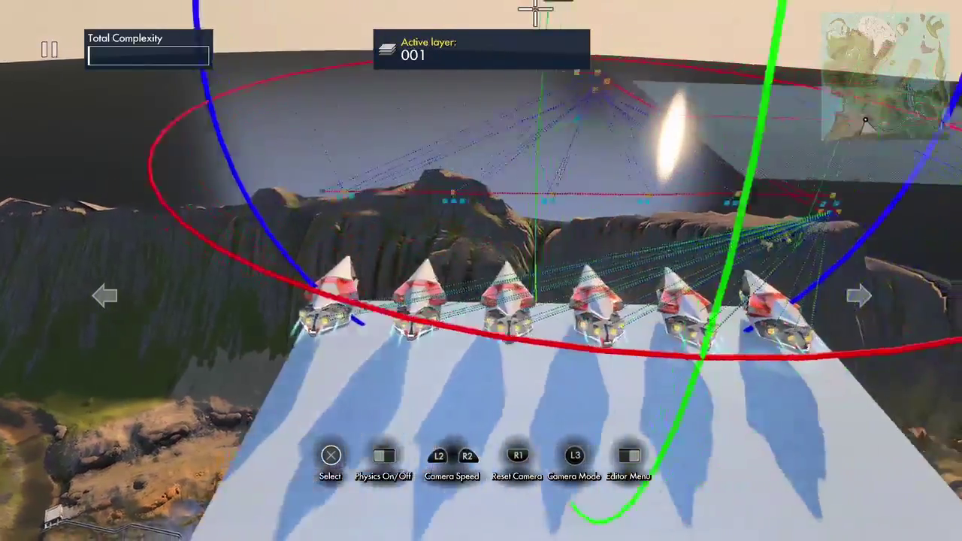
{"action": "left_click", "coordinate": [534, 11]}
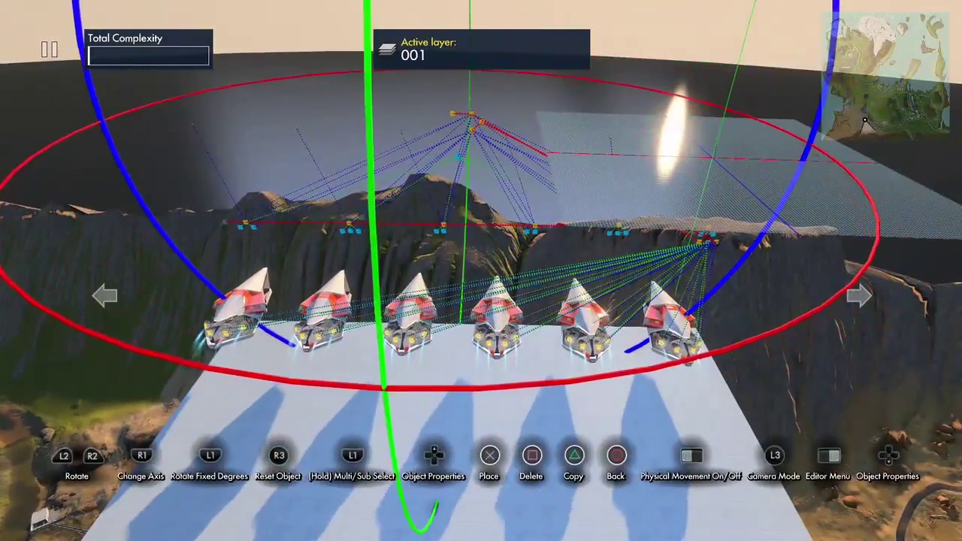
{"action": "key", "text": "Escape"}
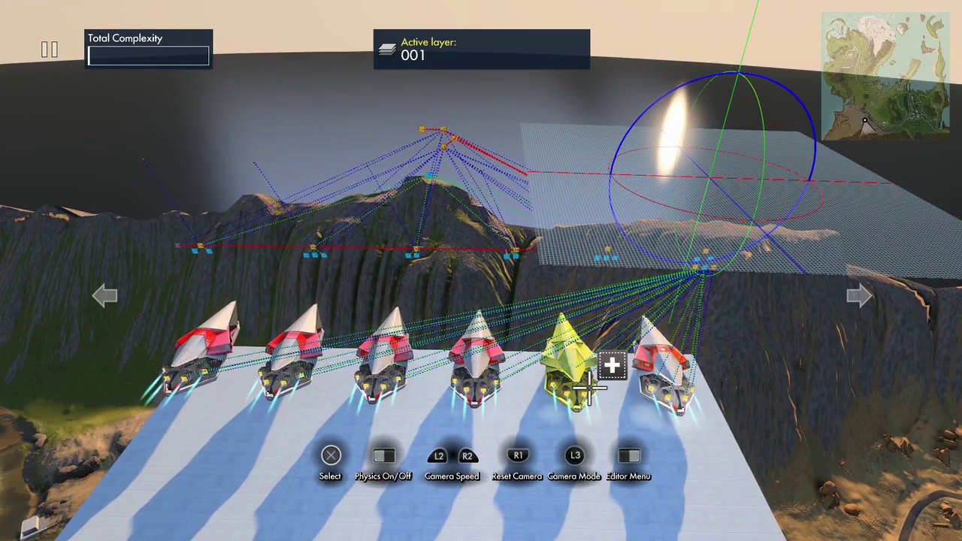
Multi-select the six ships in the row and combine them into a logical group with Group Objects
{"action": "key", "text": "Left"}
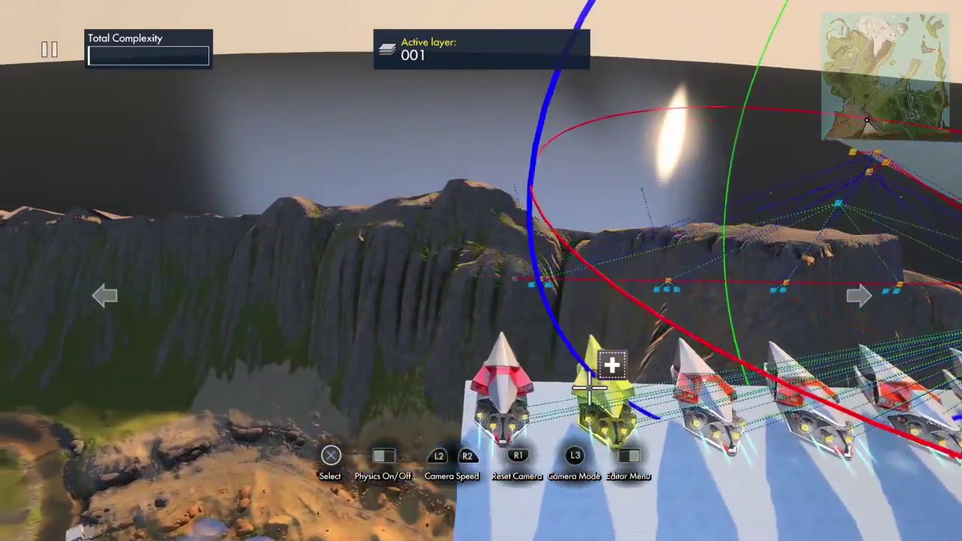
{"action": "left_click", "coordinate": [589, 385]}
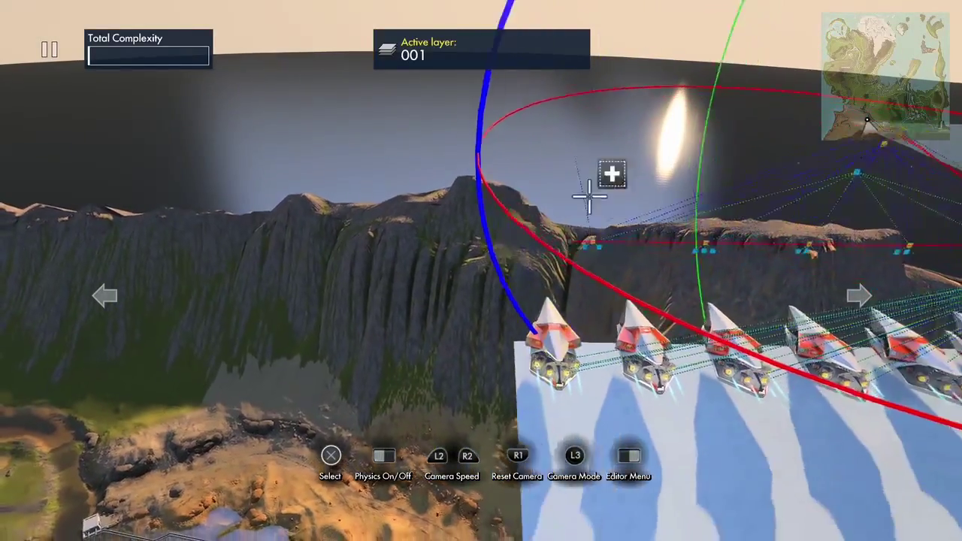
{"action": "key", "text": "Escape"}
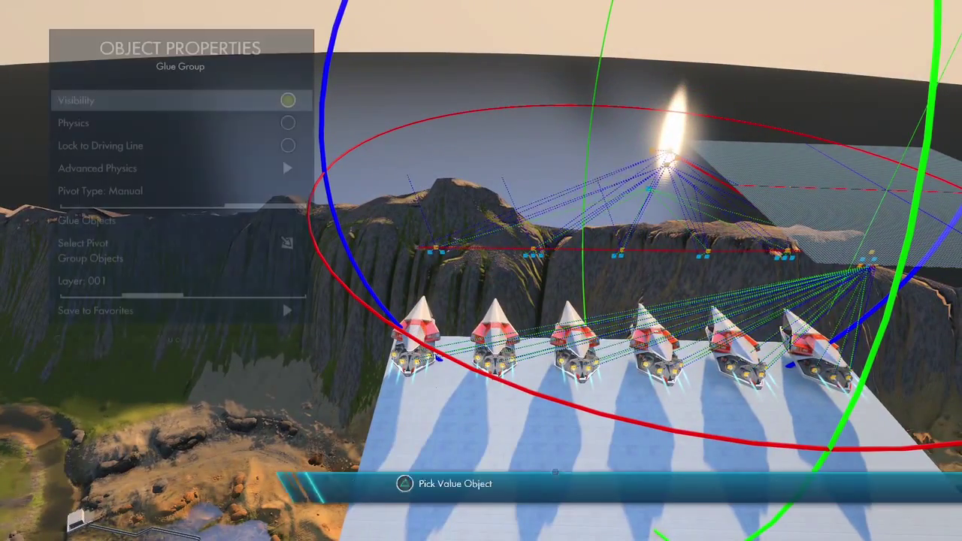
{"action": "key", "text": "Down"}
{"action": "key", "text": "Down"}
{"action": "key", "text": "Down"}
{"action": "key", "text": "Down"}
{"action": "key", "text": "Down"}
{"action": "key", "text": "Down"}
{"action": "key", "text": "Down"}
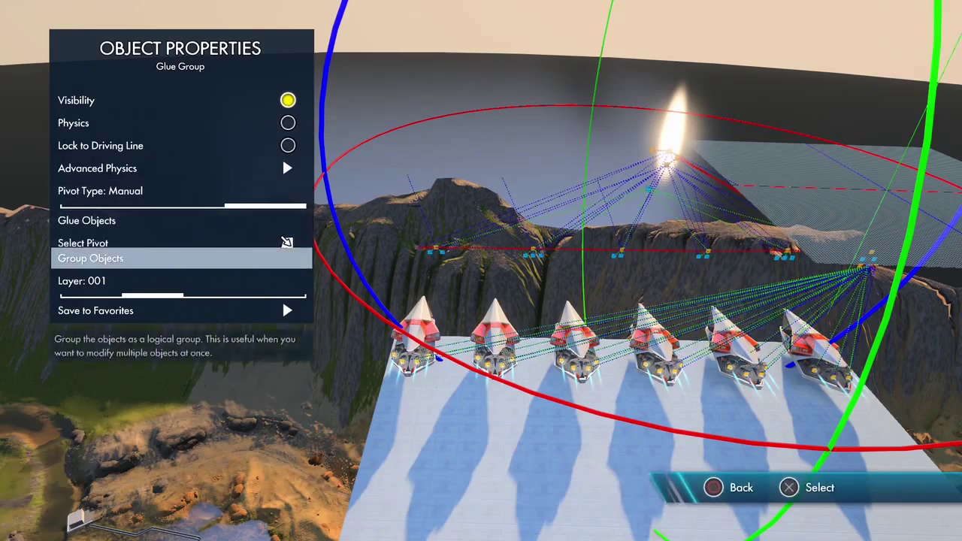
{"action": "key", "text": "Return"}
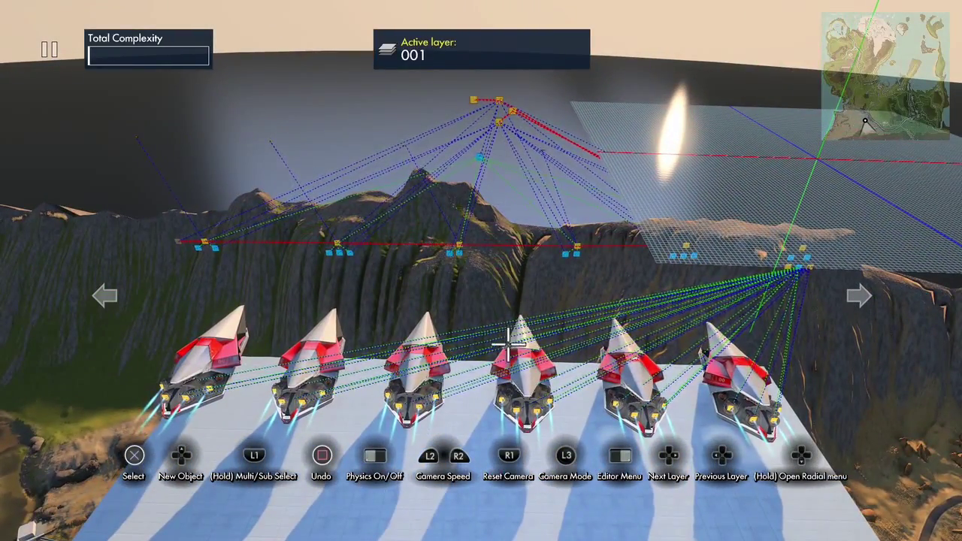
Copy the grouped ship row together with its logic and place the copies as further parallel rows
{"action": "left_click", "coordinate": [524, 389]}
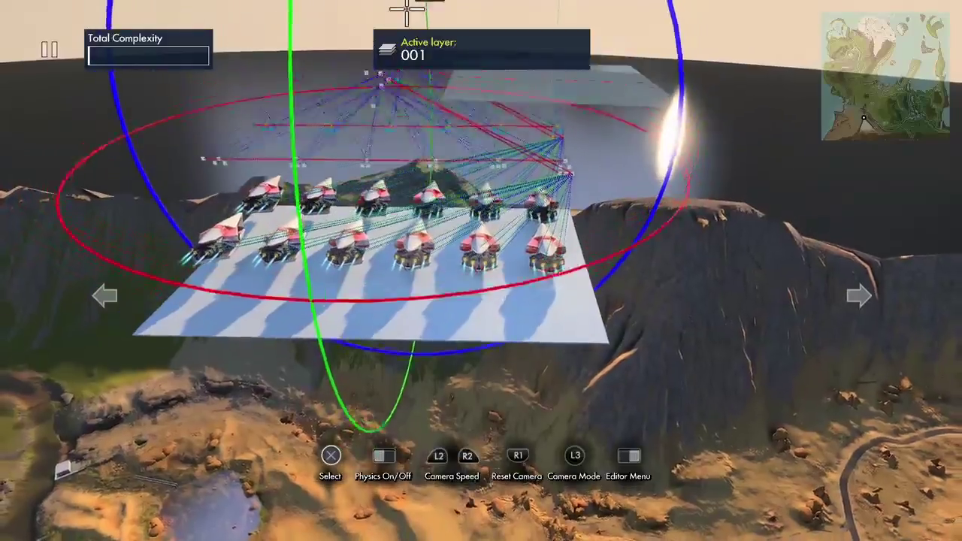
{"action": "left_click", "coordinate": [407, 9]}
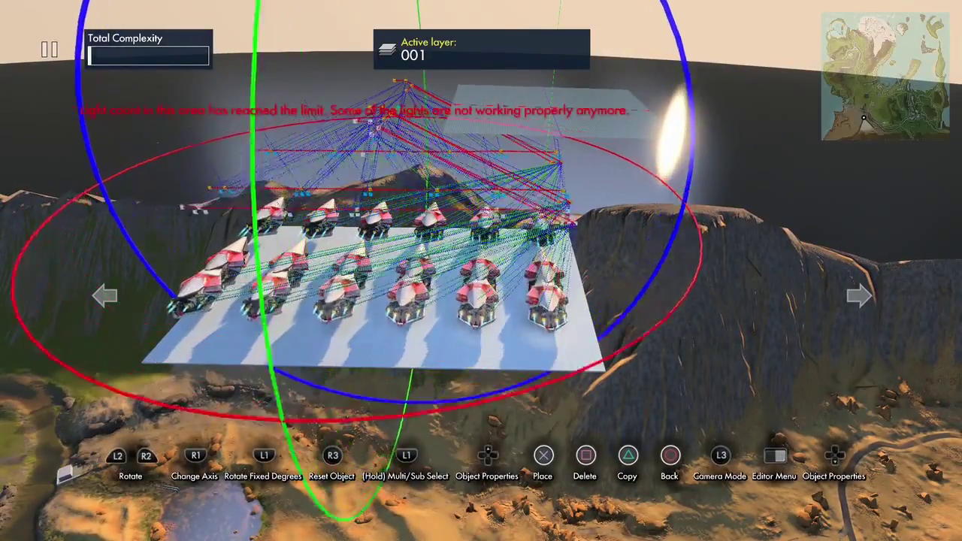
{"action": "left_click", "coordinate": [369, 231]}
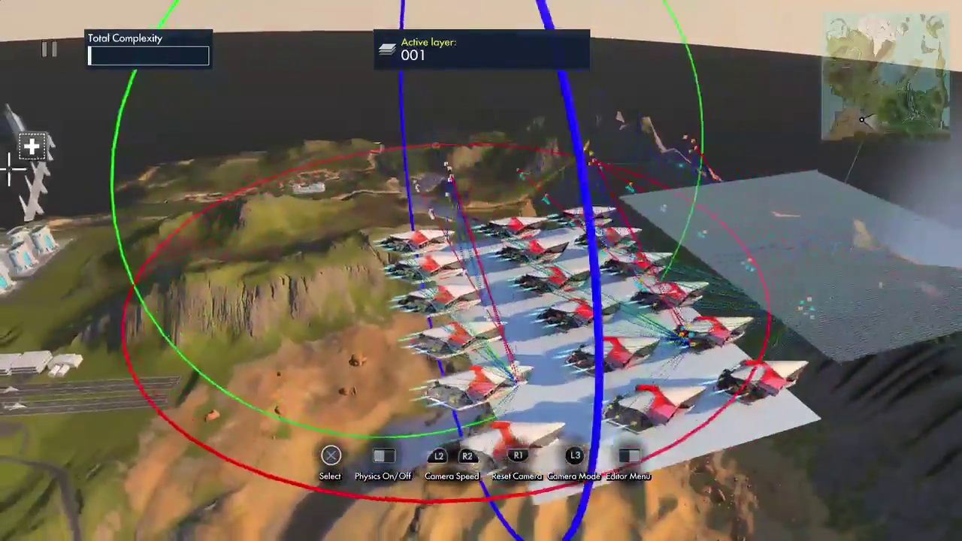
{"action": "left_click", "coordinate": [9, 531]}
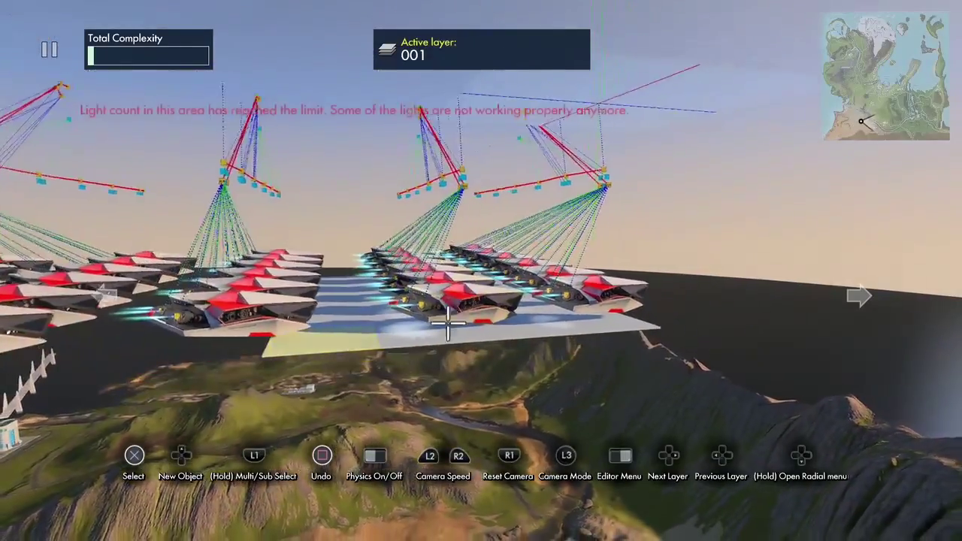
{"action": "left_click", "coordinate": [529, 270]}
{"action": "key", "text": "Delete"}
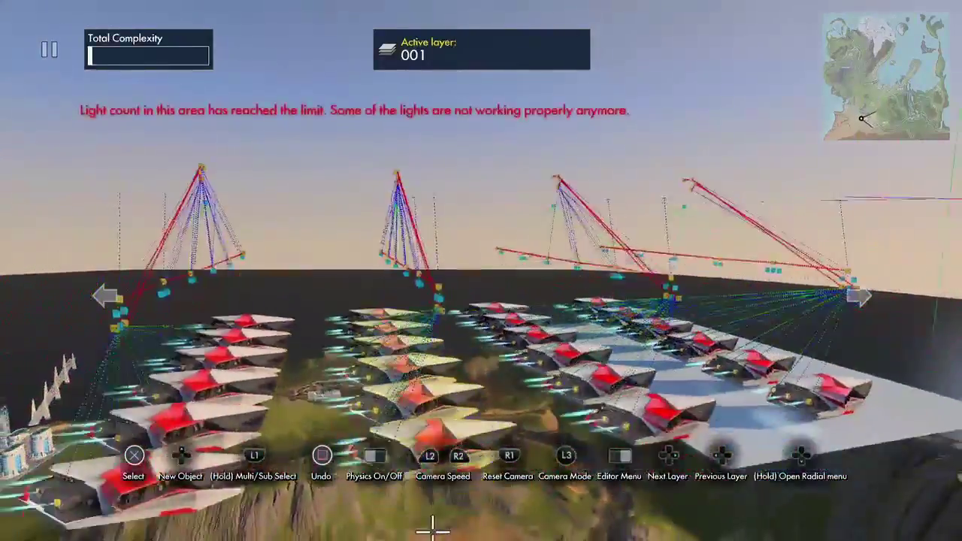
Run the physics simulation twice to check how the ship rows fly, stopping it after each test
{"action": "key", "text": "space"}
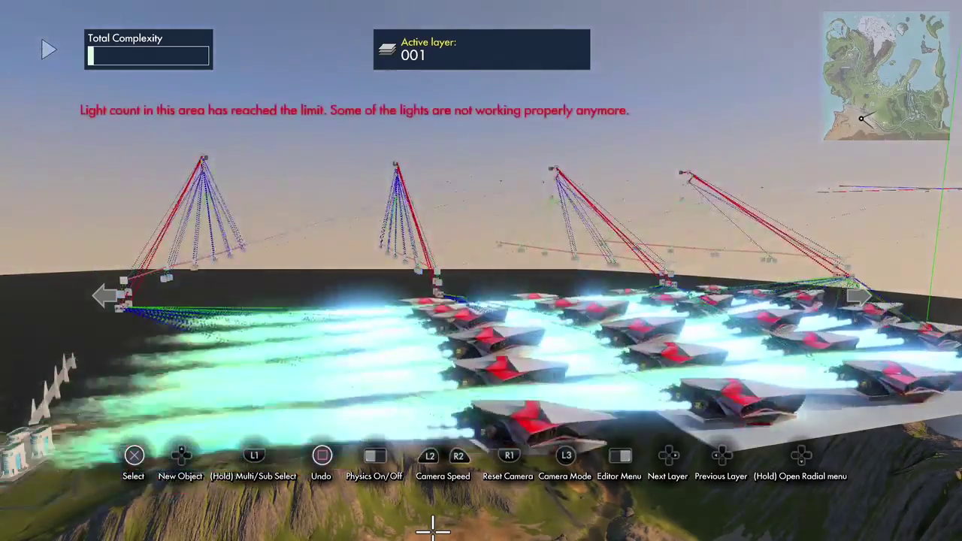
{"action": "key", "text": "p"}
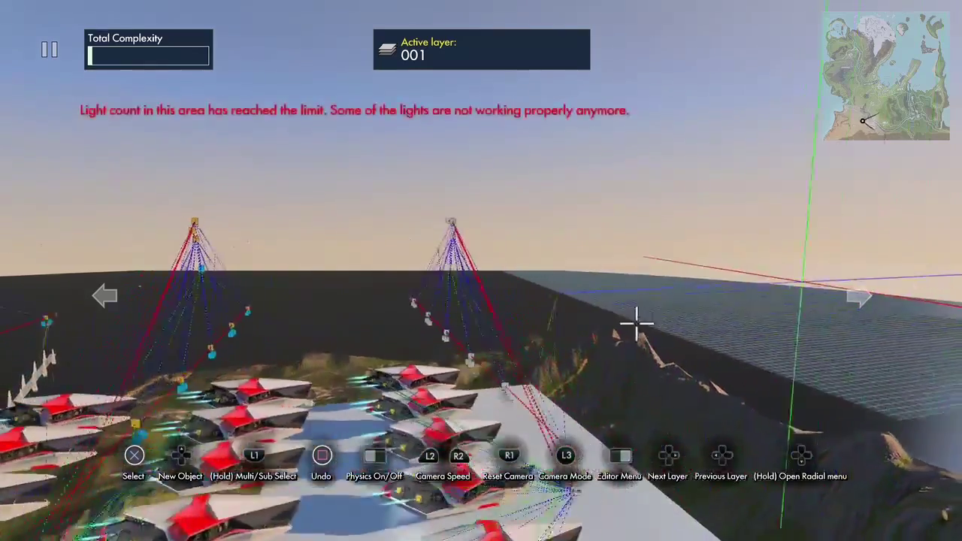
{"action": "key", "text": "space"}
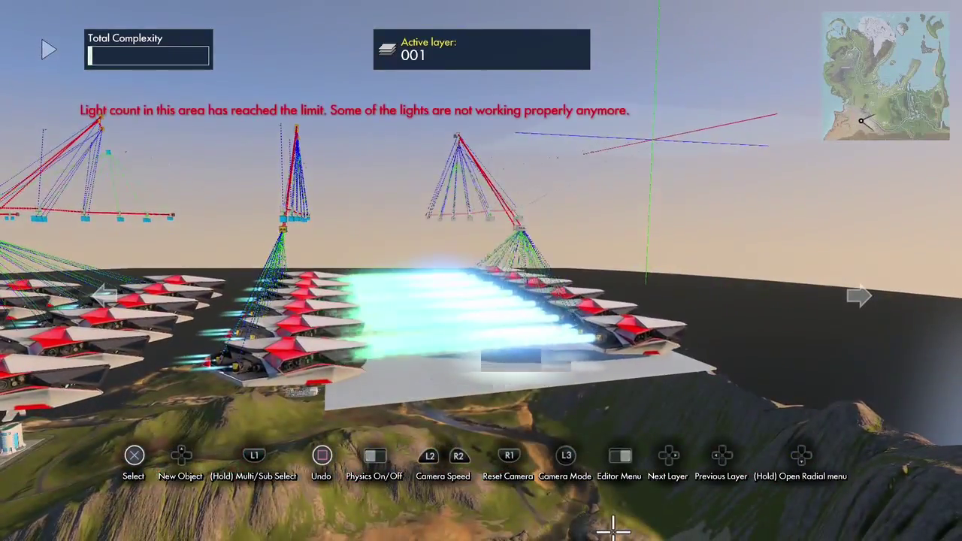
{"action": "key", "text": "space"}
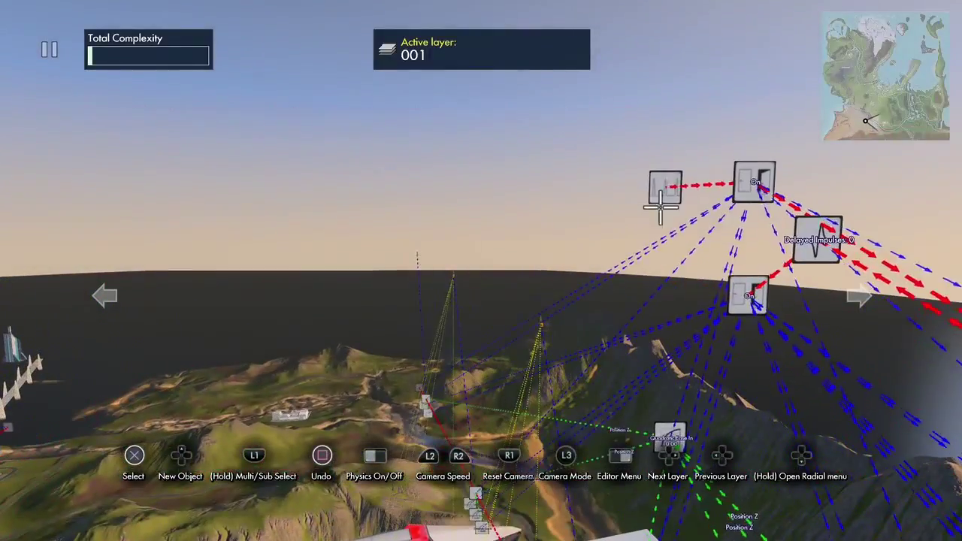
Move the small trigger linked to the upper On filter to a higher spot and place it
{"action": "left_click", "coordinate": [660, 208]}
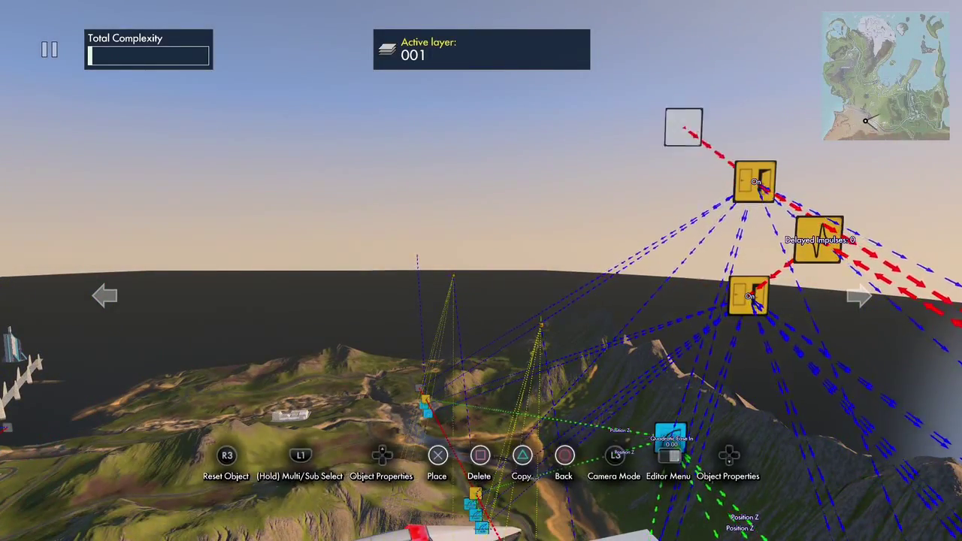
{"action": "left_click", "coordinate": [683, 126]}
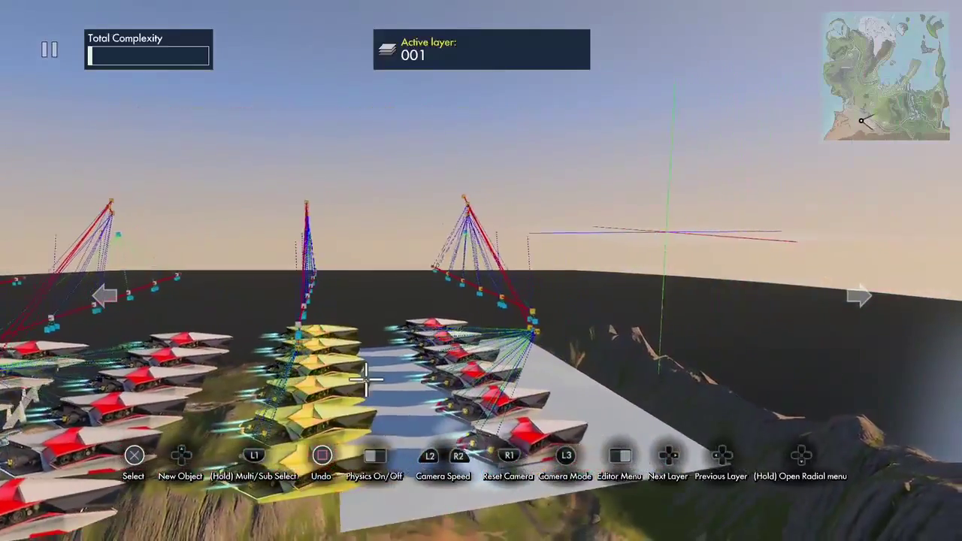
Add an Interval trigger from Triggers & Events and place it in the air above the ship rows
{"action": "key", "text": "Up"}
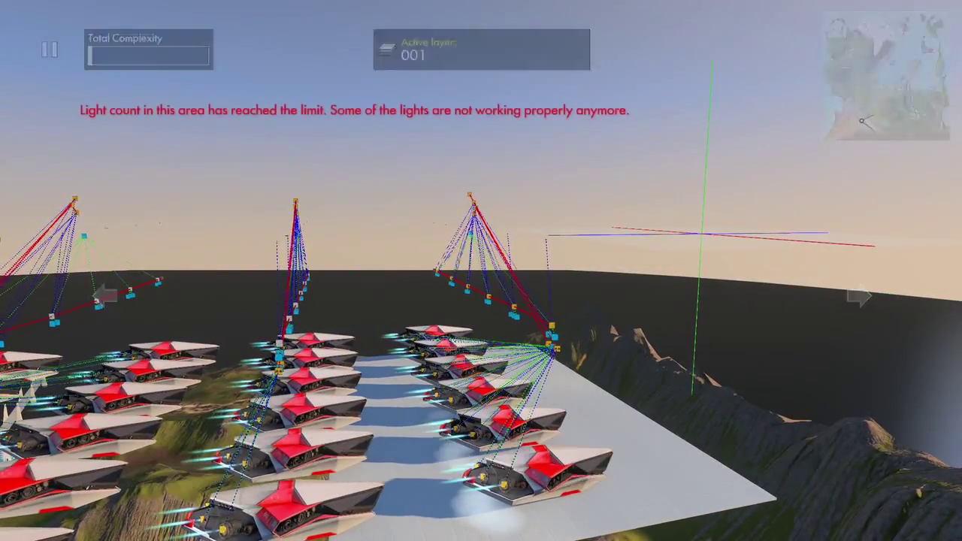
{"action": "key", "text": "Return"}
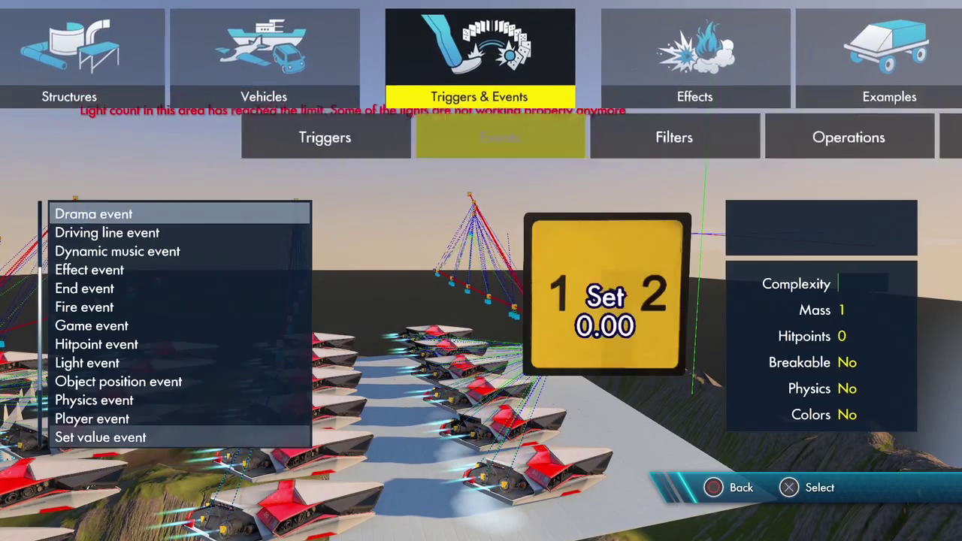
{"action": "key", "text": "Left"}
{"action": "key", "text": "Down"}
{"action": "key", "text": "Down"}
{"action": "key", "text": "Down"}
{"action": "key", "text": "Return"}
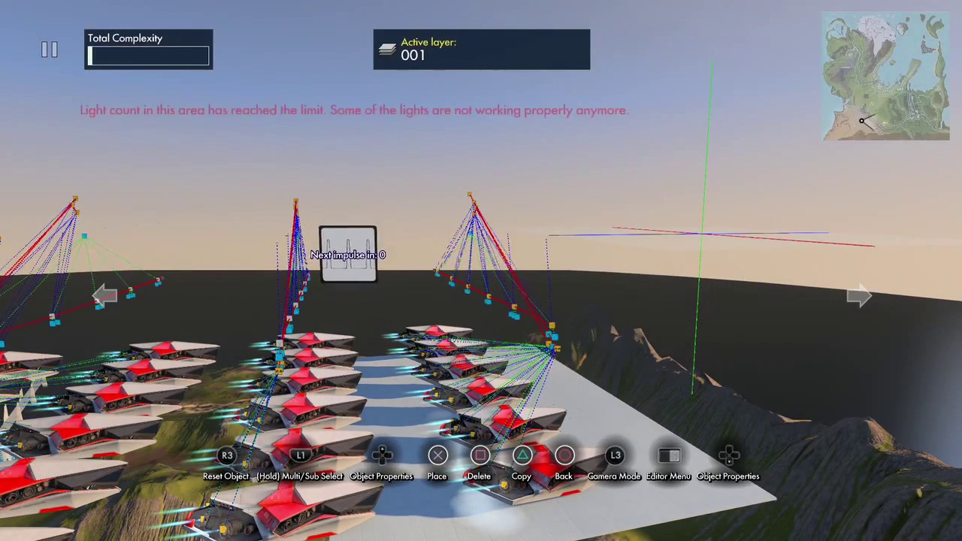
{"action": "key", "text": "Return"}
Add an Object position event and place it beside the Interval trigger
{"action": "key", "text": "n"}
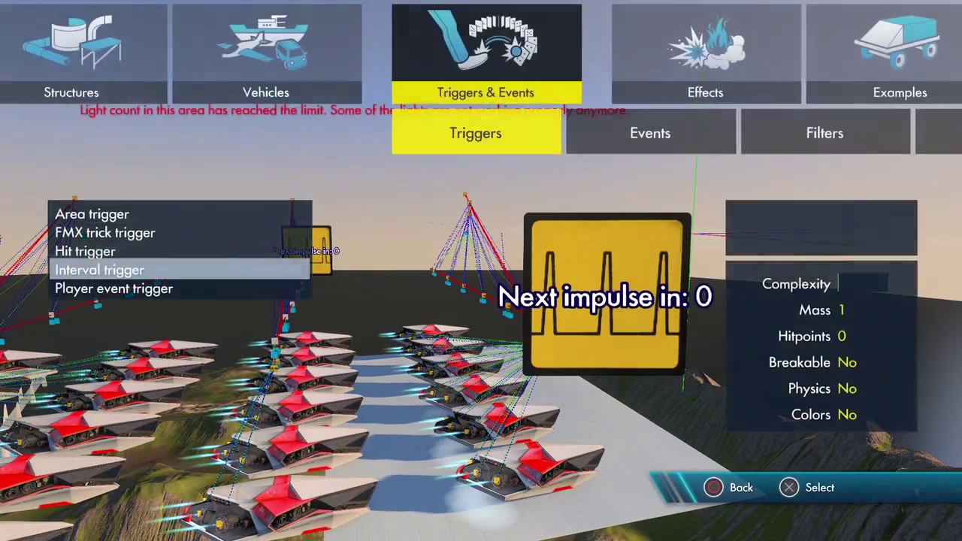
{"action": "key", "text": "Right"}
{"action": "key", "text": "Up"}
{"action": "key", "text": "Up"}
{"action": "key", "text": "Up"}
{"action": "key", "text": "Return"}
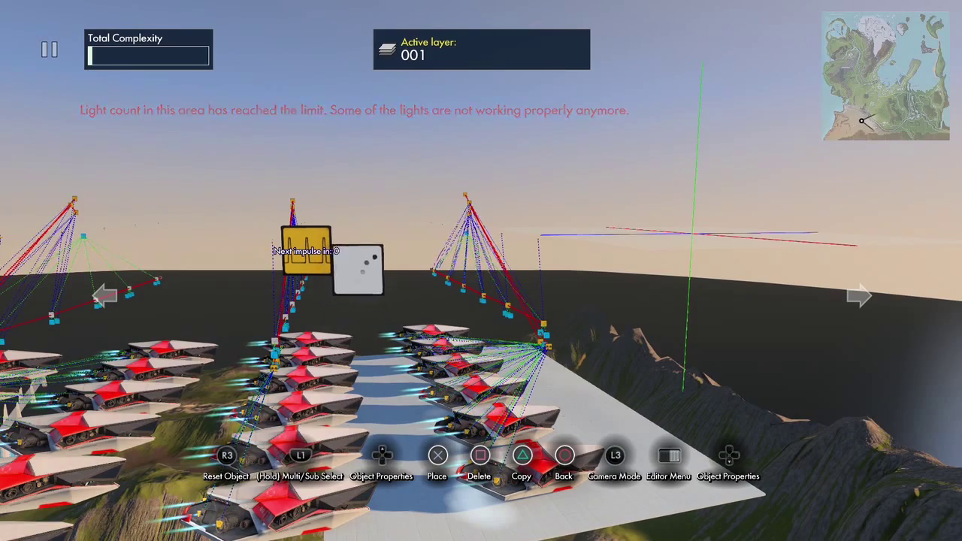
{"action": "key", "text": "Return"}
Add a Curve data source and place it in the air beside the Object position event
{"action": "key", "text": "Tab"}
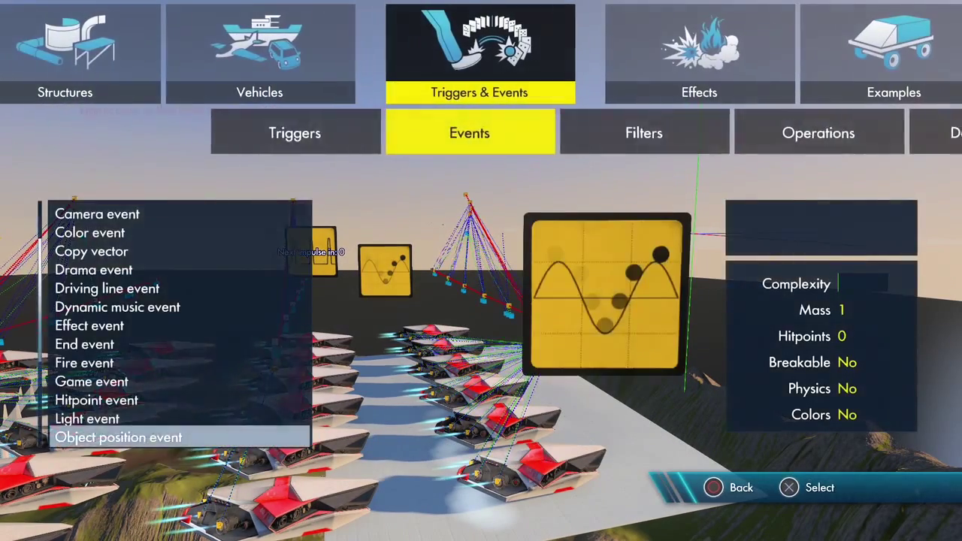
{"action": "key", "text": "Right"}
{"action": "key", "text": "Right"}
{"action": "key", "text": "Right"}
{"action": "key", "text": "Up"}
{"action": "key", "text": "Up"}
{"action": "key", "text": "Up"}
{"action": "key", "text": "Up"}
{"action": "key", "text": "Up"}
{"action": "key", "text": "Up"}
{"action": "key", "text": "Up"}
{"action": "key", "text": "Up"}
{"action": "key", "text": "Return"}
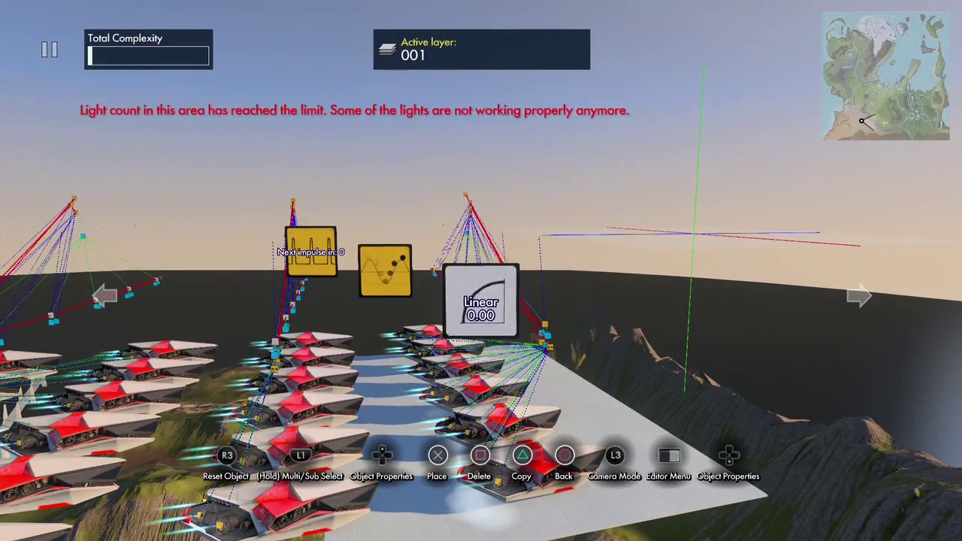
{"action": "key", "text": "Return"}
{"action": "key", "text": "Tab"}
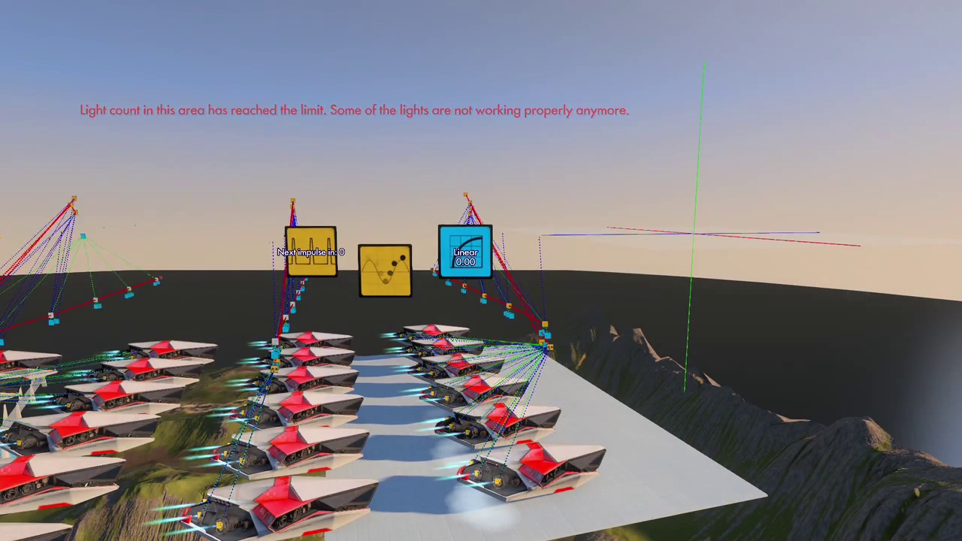
{"action": "key", "text": "Escape"}
{"action": "key", "text": "Escape"}
Set the Curve data source's Duration to 40 ticks
{"action": "key", "text": "Return"}
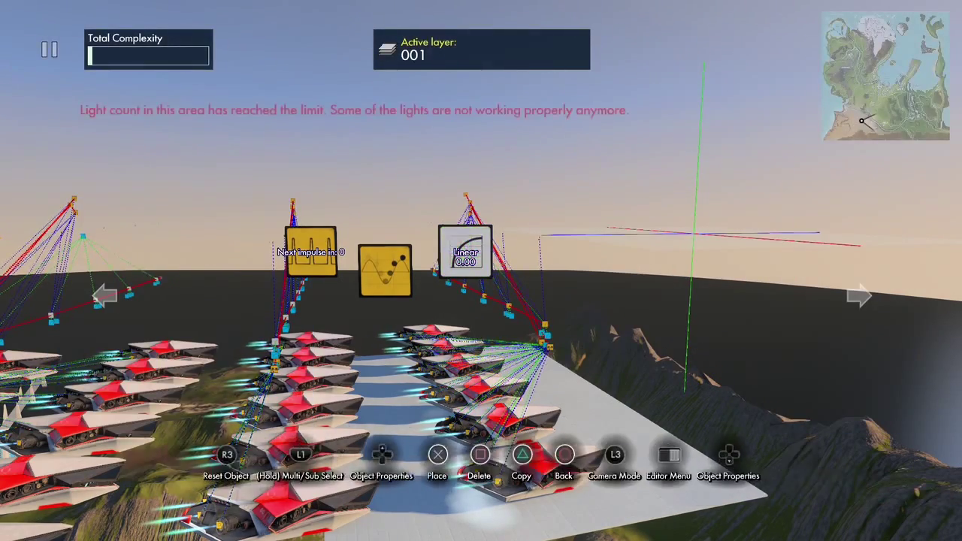
{"action": "key", "text": "Up"}
{"action": "key", "text": "Down"}
{"action": "key", "text": "Down"}
{"action": "key", "text": "Down"}
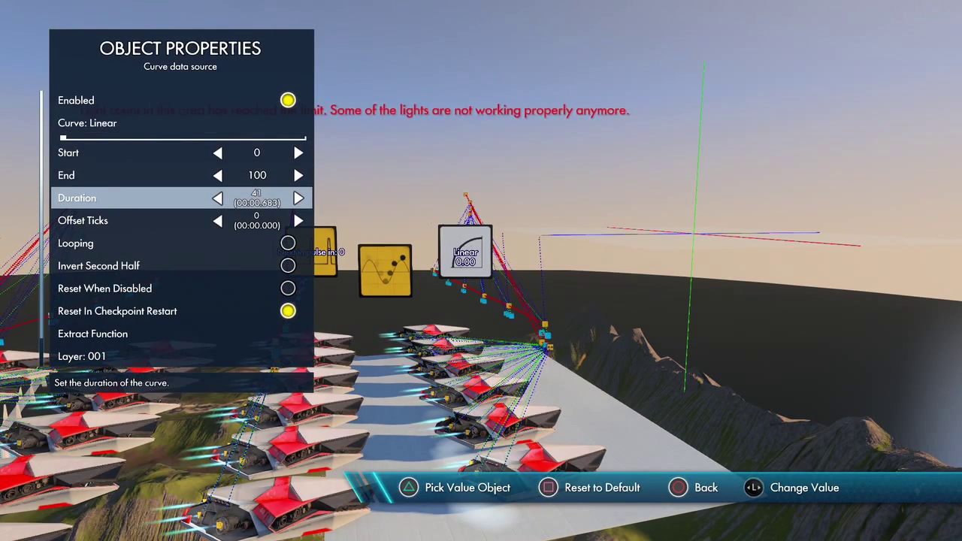
{"action": "key", "text": "Escape"}
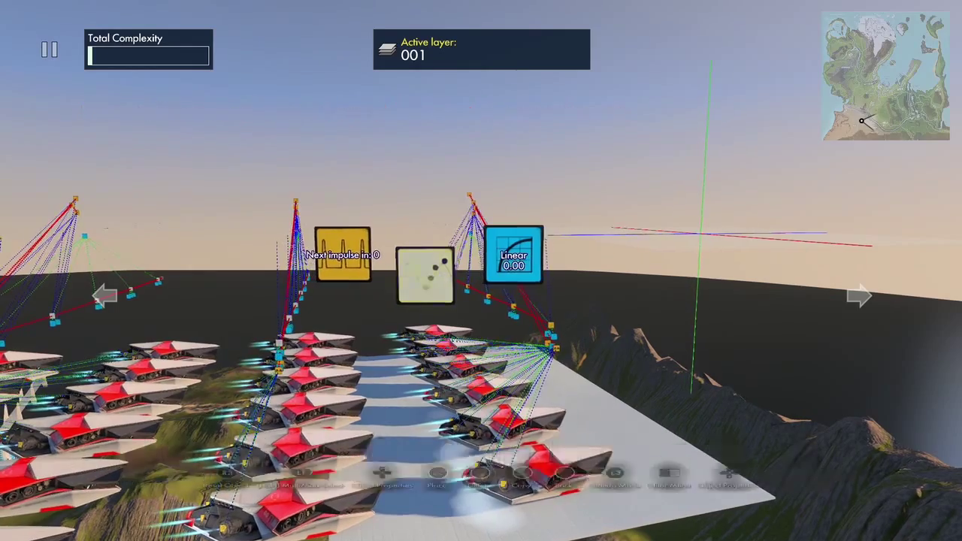
Link the Object position event's Position Z to the Curve data source and turn off Modify Rotation
{"action": "key", "text": "Return"}
{"action": "key", "text": "Down"}
{"action": "key", "text": "Down"}
{"action": "key", "text": "Down"}
{"action": "key", "text": "Down"}
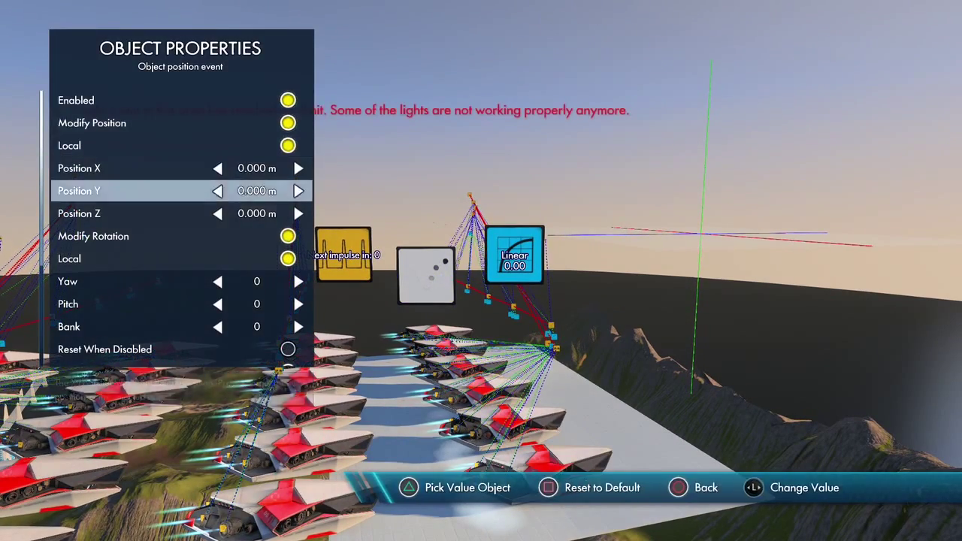
{"action": "key", "text": "Escape"}
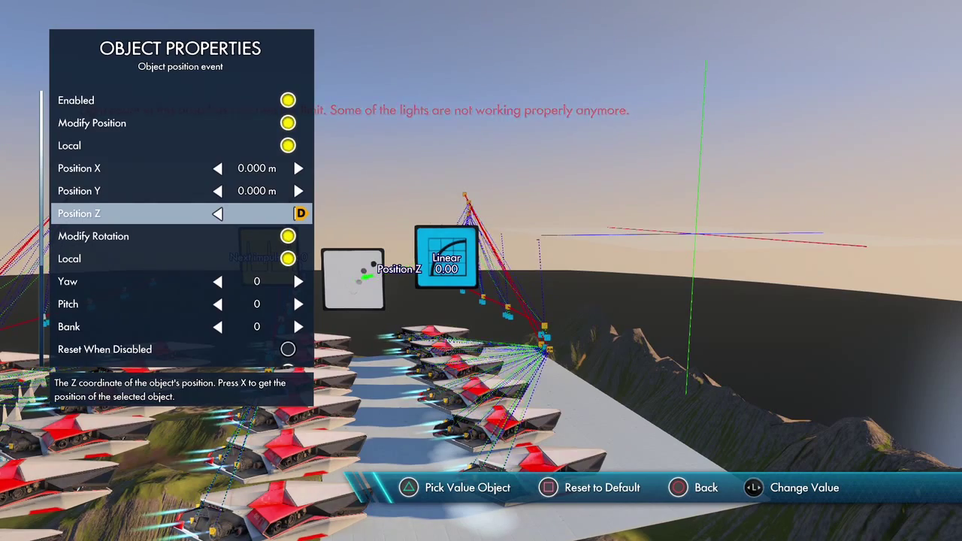
{"action": "key", "text": "Down"}
{"action": "key", "text": "Return"}
Select all the ships of the middle row as event targets of the Object position event
{"action": "key", "text": "Down"}
{"action": "key", "text": "Down"}
{"action": "key", "text": "Down"}
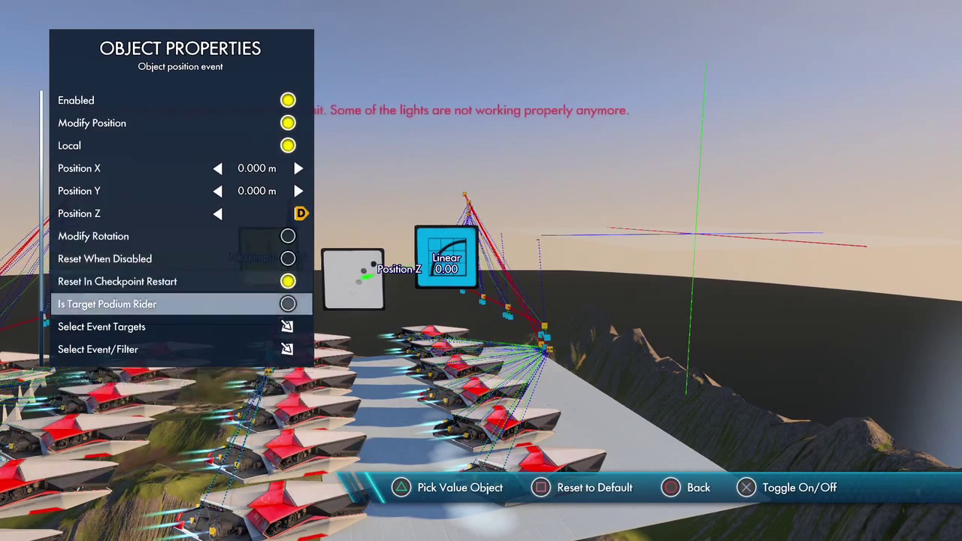
{"action": "key", "text": "Down"}
{"action": "key", "text": "Return"}
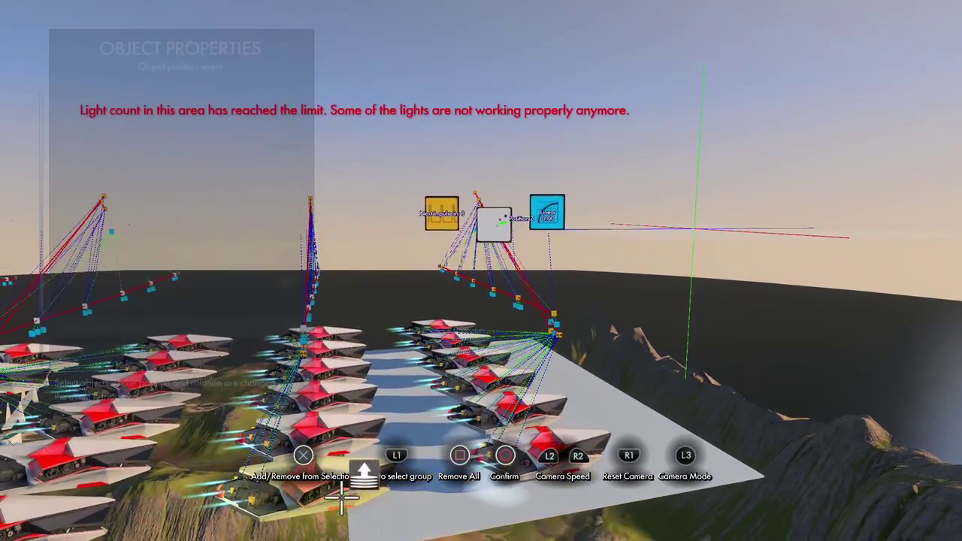
{"action": "left_click", "coordinate": [331, 392]}
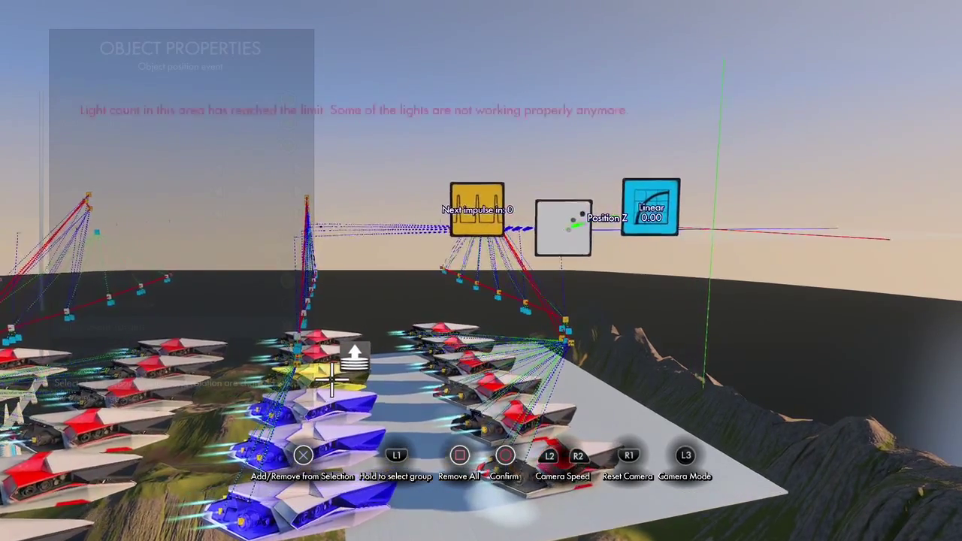
{"action": "left_click", "coordinate": [333, 379]}
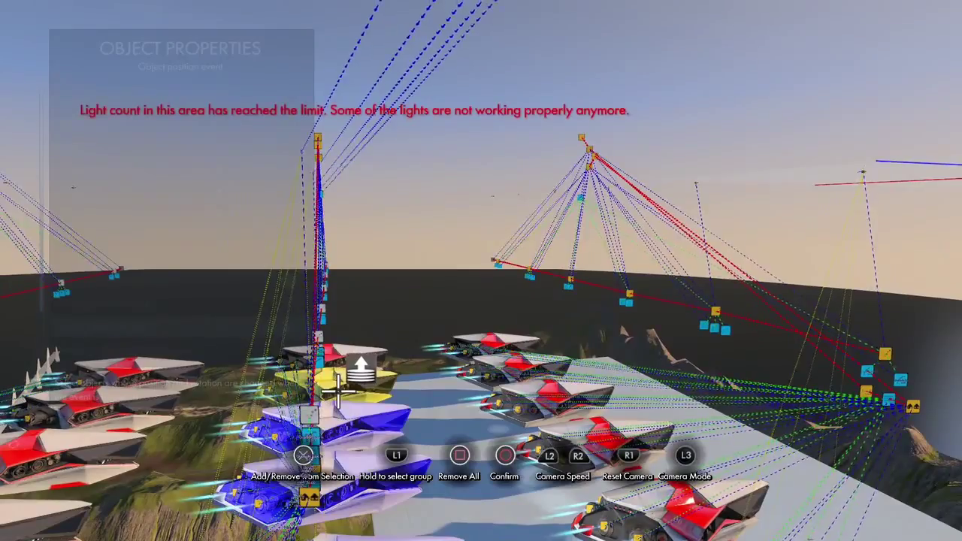
{"action": "left_click", "coordinate": [338, 368]}
{"action": "left_click", "coordinate": [338, 352]}
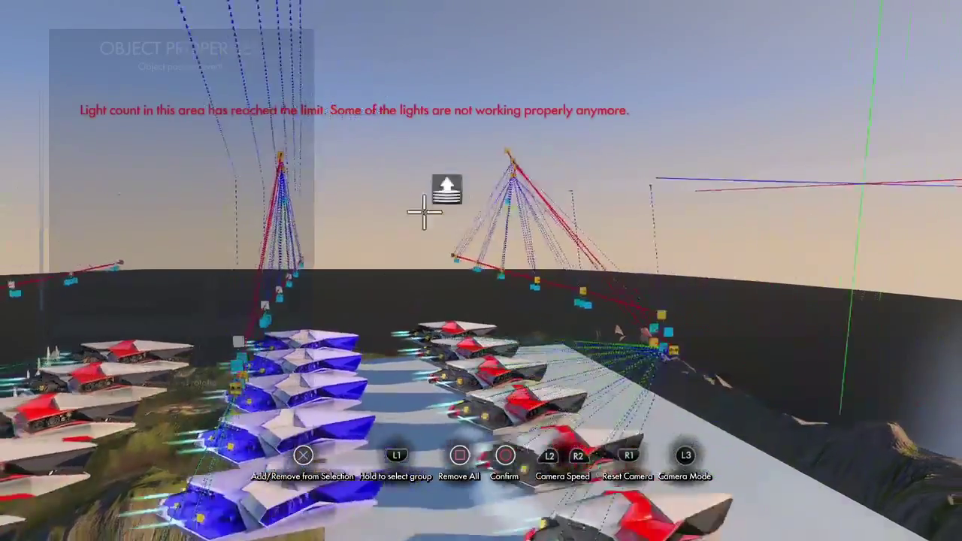
{"action": "key", "text": "Escape"}
{"action": "key", "text": "Escape"}
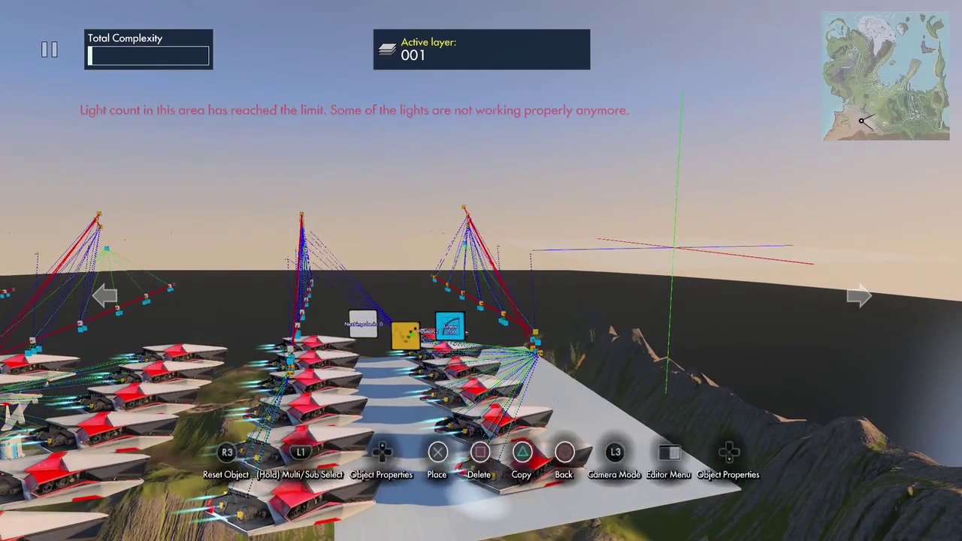
Set the new Interval trigger's interval to 1 tick and make the Object position event its target
{"action": "key", "text": "Up"}
{"action": "key", "text": "Down"}
{"action": "key", "text": "Down"}
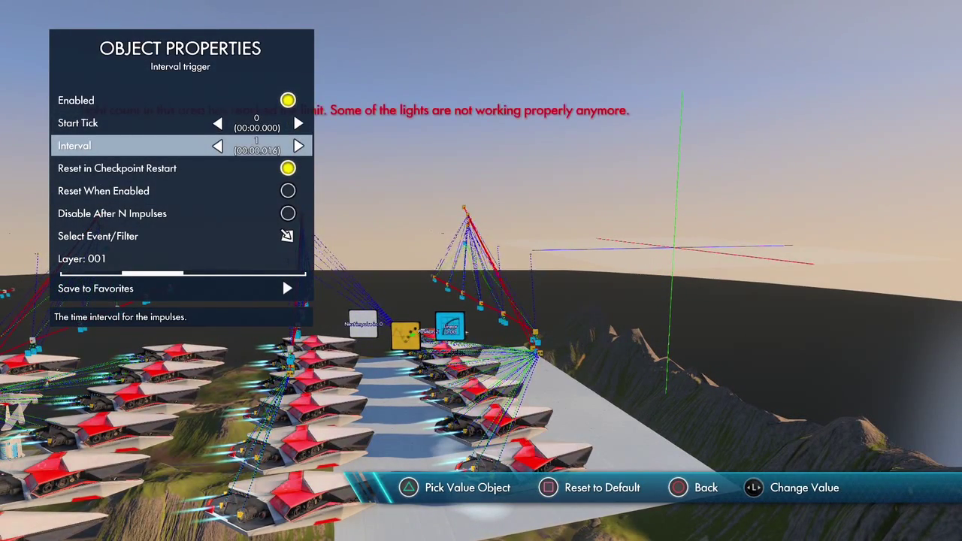
{"action": "key", "text": "Down"}
{"action": "key", "text": "Down"}
{"action": "key", "text": "Down"}
{"action": "key", "text": "Down"}
{"action": "key", "text": "Return"}
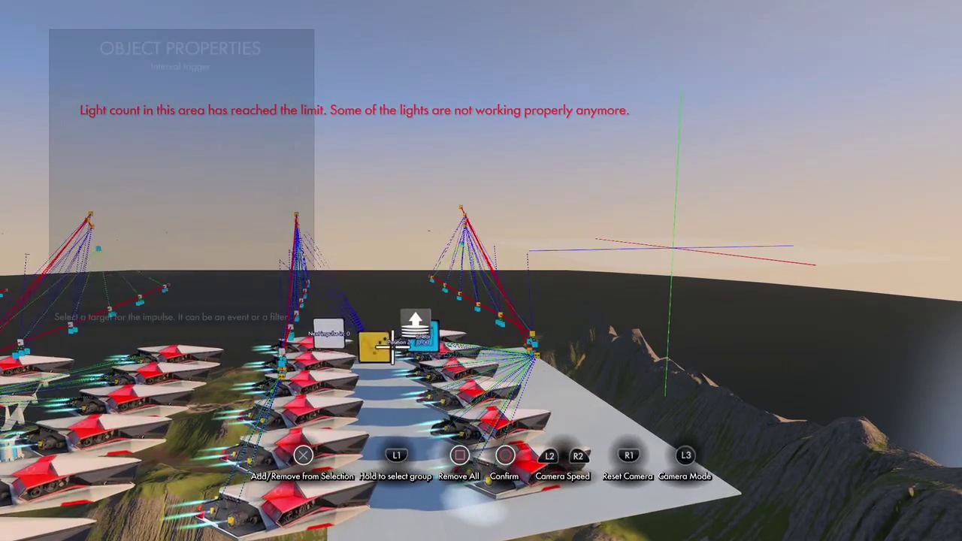
{"action": "key", "text": "Escape"}
{"action": "key", "text": "Escape"}
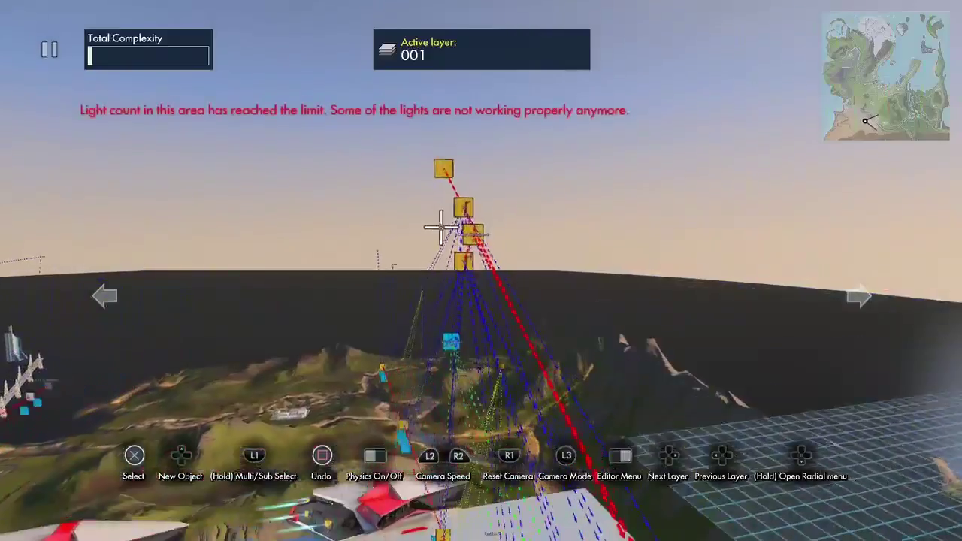
Disable the grouped Interval trigger at the peak of the rightmost ship row's logic
{"action": "key", "text": "shift"}
{"action": "left_click", "coordinate": [443, 117]}
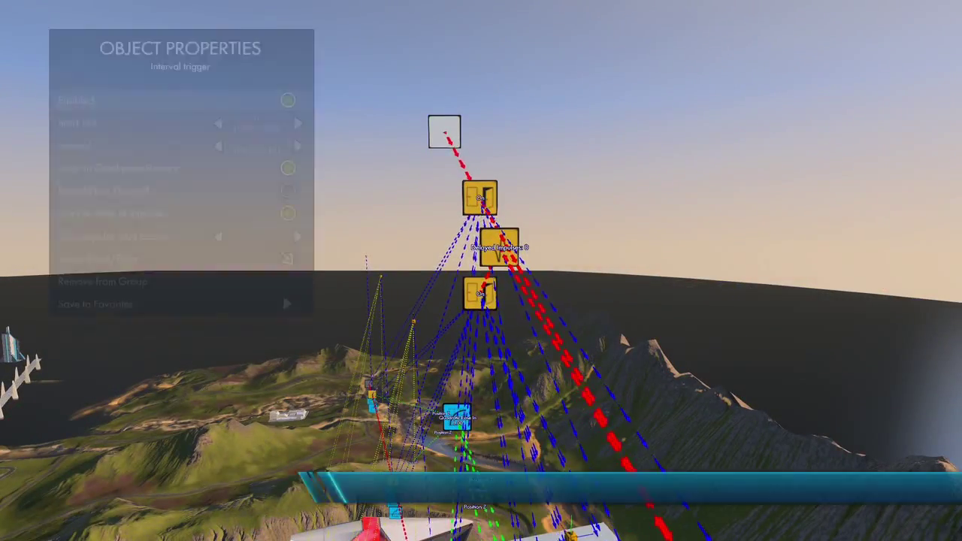
{"action": "key", "text": "Escape"}
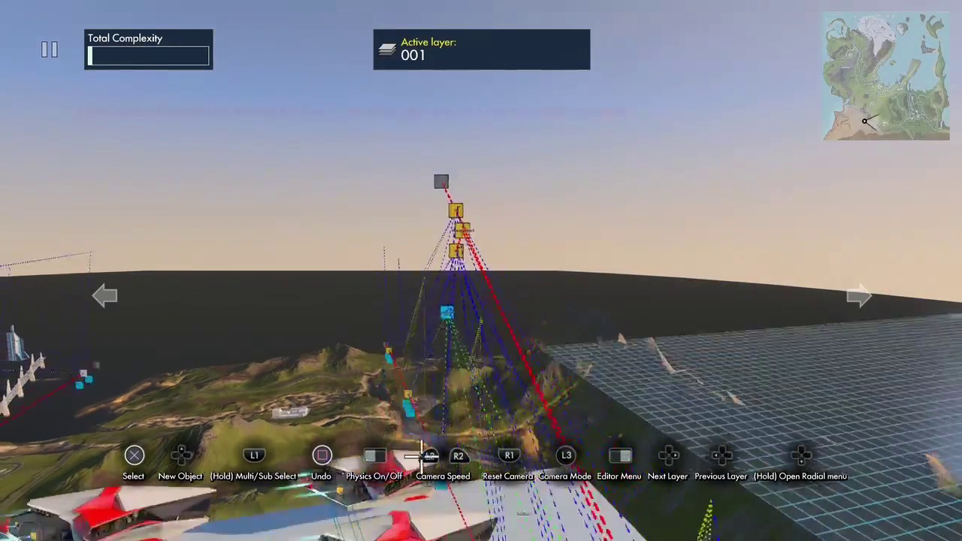
Run the physics simulation to check how the middle ship row moves
{"action": "key", "text": "space"}
{"action": "key", "text": "space"}
{"action": "key", "text": "space"}
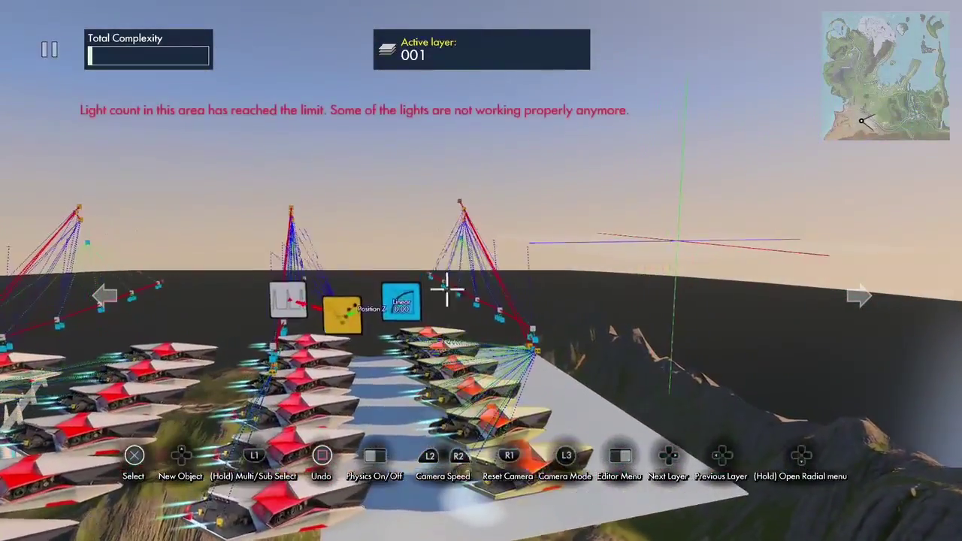
Set the Curve data source's Duration to 60 ticks and its End value to 40
{"action": "key", "text": "Right"}
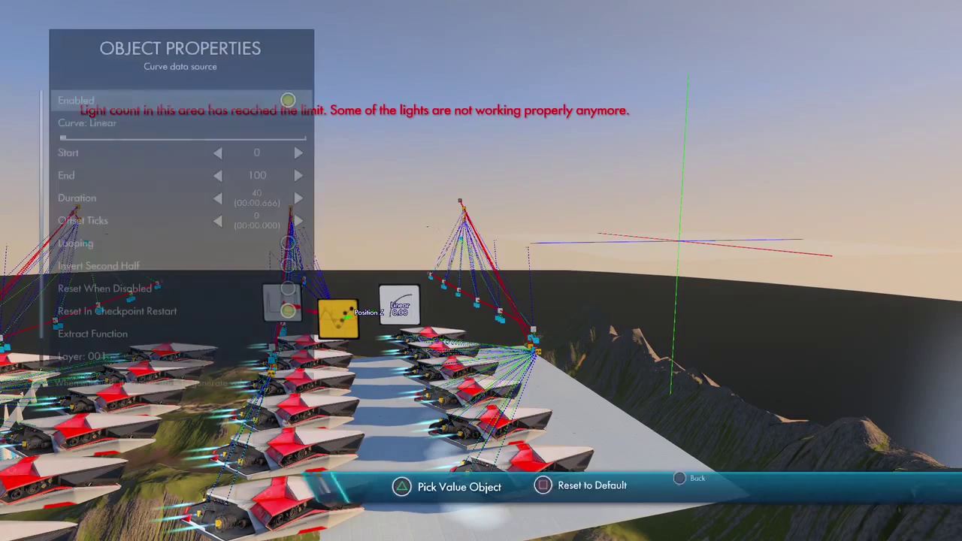
{"action": "key", "text": "Down"}
{"action": "key", "text": "Down"}
{"action": "key", "text": "Down"}
{"action": "key", "text": "Left"}
{"action": "key", "text": "Left"}
{"action": "key", "text": "Left"}
{"action": "key", "text": "Left"}
{"action": "key", "text": "Left"}
{"action": "key", "text": "Left"}
{"action": "key", "text": "Left"}
{"action": "key", "text": "Down"}
{"action": "key", "text": "Right"}
{"action": "key", "text": "Right"}
{"action": "key", "text": "Right"}
{"action": "key", "text": "Right"}
{"action": "key", "text": "Right"}
{"action": "key", "text": "Right"}
{"action": "key", "text": "Right"}
{"action": "key", "text": "Right"}
{"action": "key", "text": "Right"}
{"action": "key", "text": "Right"}
{"action": "key", "text": "Right"}
{"action": "key", "text": "Right"}
{"action": "key", "text": "Right"}
{"action": "key", "text": "Right"}
{"action": "key", "text": "Right"}
{"action": "key", "text": "Right"}
{"action": "key", "text": "Right"}
{"action": "key", "text": "Right"}
{"action": "key", "text": "Right"}
{"action": "key", "text": "Right"}
{"action": "key", "text": "Up"}
{"action": "key", "text": "Left"}
{"action": "key", "text": "Left"}
{"action": "key", "text": "Left"}
{"action": "key", "text": "Left"}
{"action": "key", "text": "Left"}
{"action": "key", "text": "Left"}
{"action": "key", "text": "Left"}
{"action": "key", "text": "Left"}
{"action": "key", "text": "Left"}
{"action": "key", "text": "Left"}
{"action": "key", "text": "Left"}
{"action": "key", "text": "Left"}
{"action": "key", "text": "Left"}
{"action": "key", "text": "Left"}
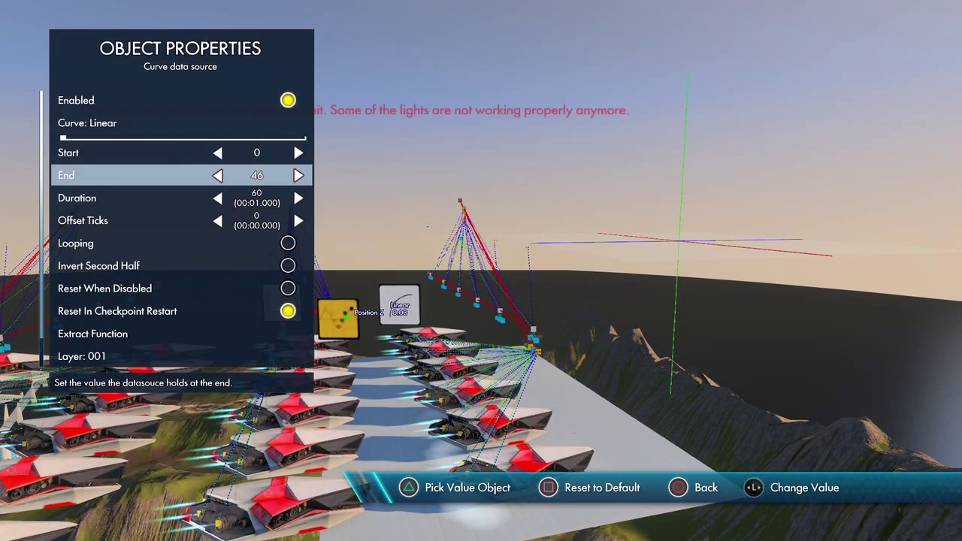
{"action": "key", "text": "Down"}
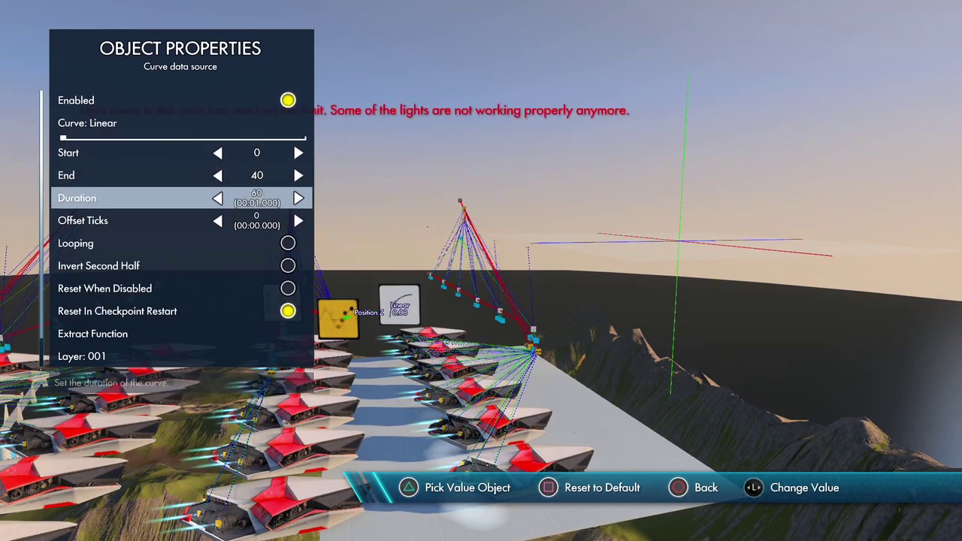
{"action": "key", "text": "Escape"}
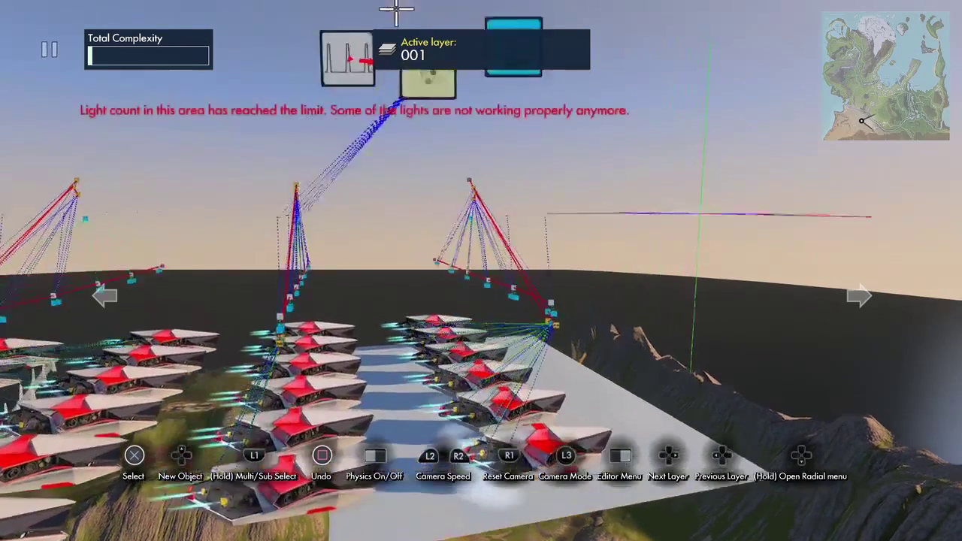
Raise the Curve data source's End value to 43
{"action": "left_click", "coordinate": [526, 296]}
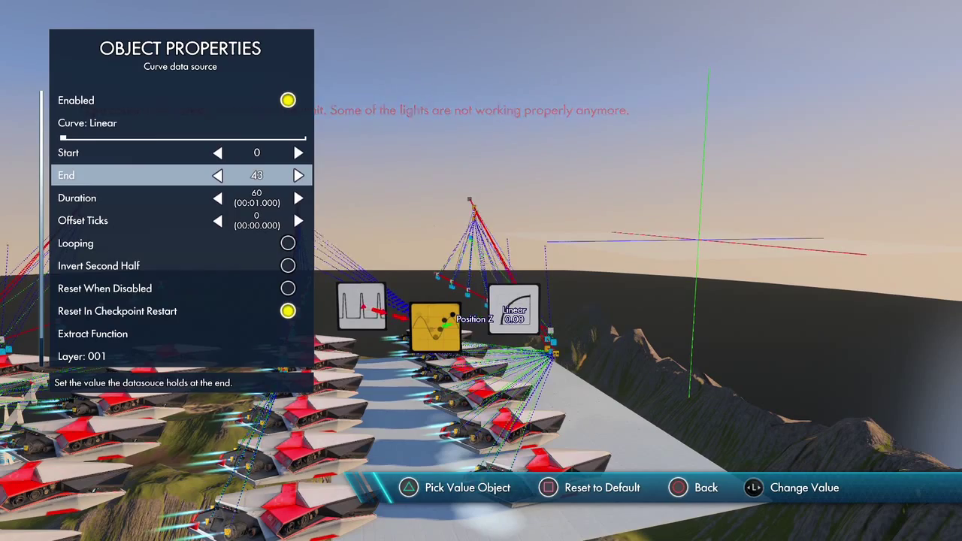
{"action": "key", "text": "Escape"}
Check the axis snapping options and the snap distance in the Editor Settings
{"action": "key", "text": "Down"}
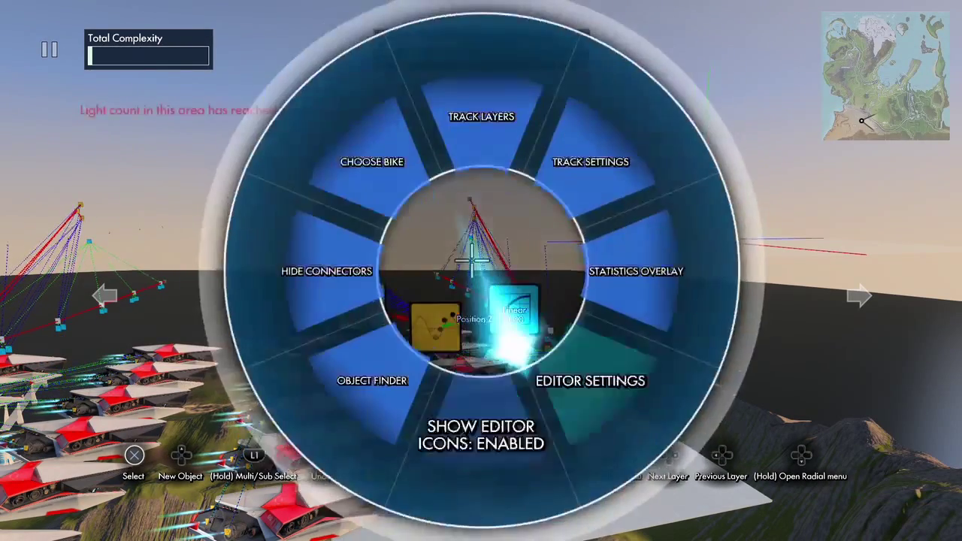
{"action": "key", "text": "Return"}
{"action": "key", "text": "Down"}
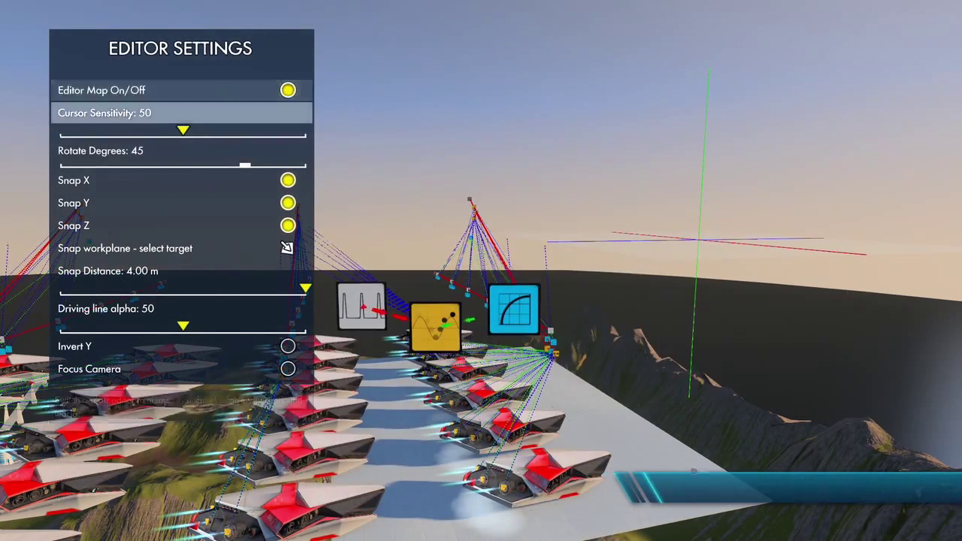
{"action": "key", "text": "Down"}
{"action": "key", "text": "Down"}
{"action": "key", "text": "Down"}
{"action": "key", "text": "Down"}
{"action": "key", "text": "Down"}
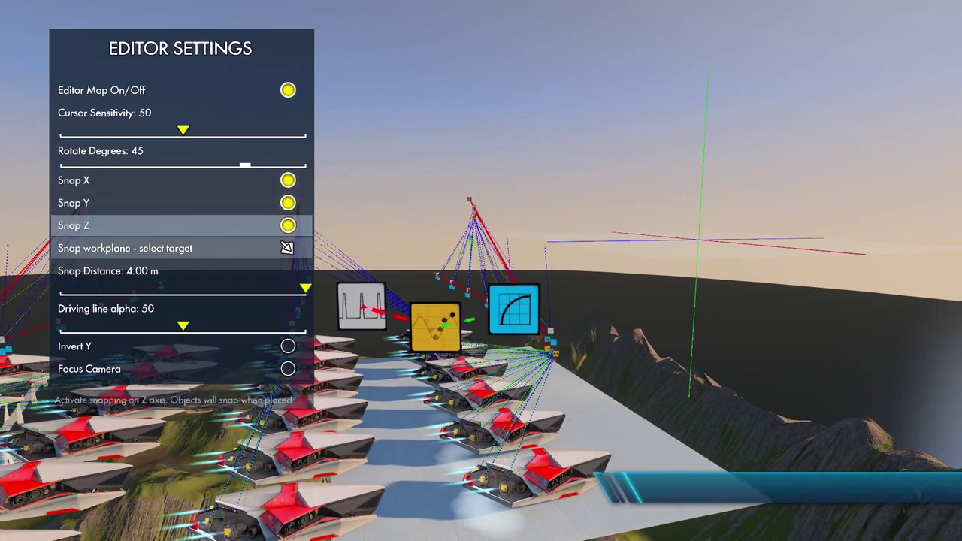
{"action": "key", "text": "Escape"}
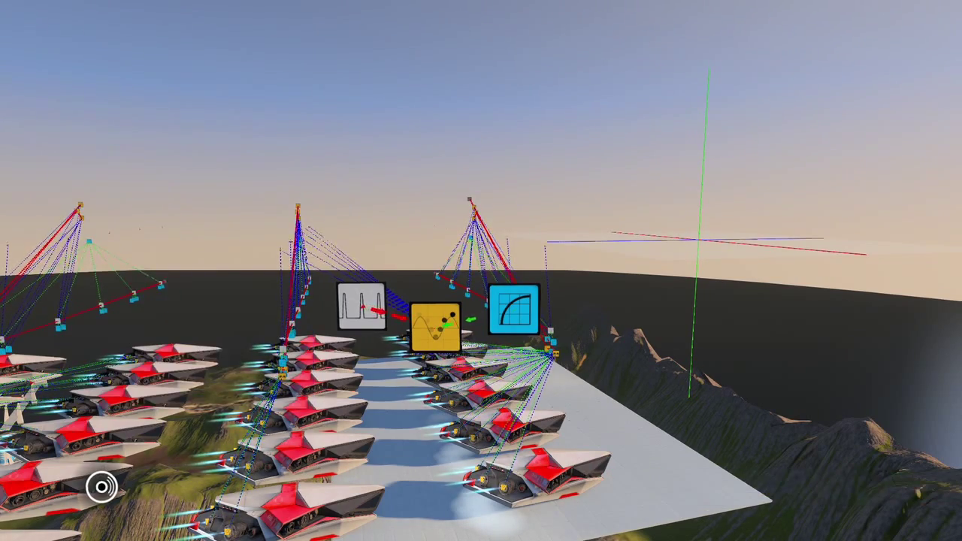
{"action": "key", "text": "Escape"}
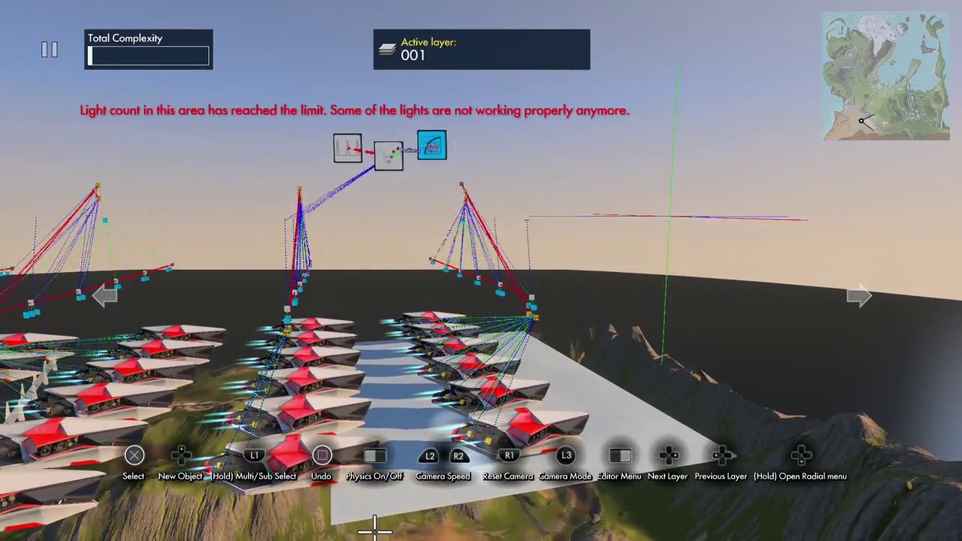
Add a State event for the ship rows' logic
{"action": "key", "text": "Up"}
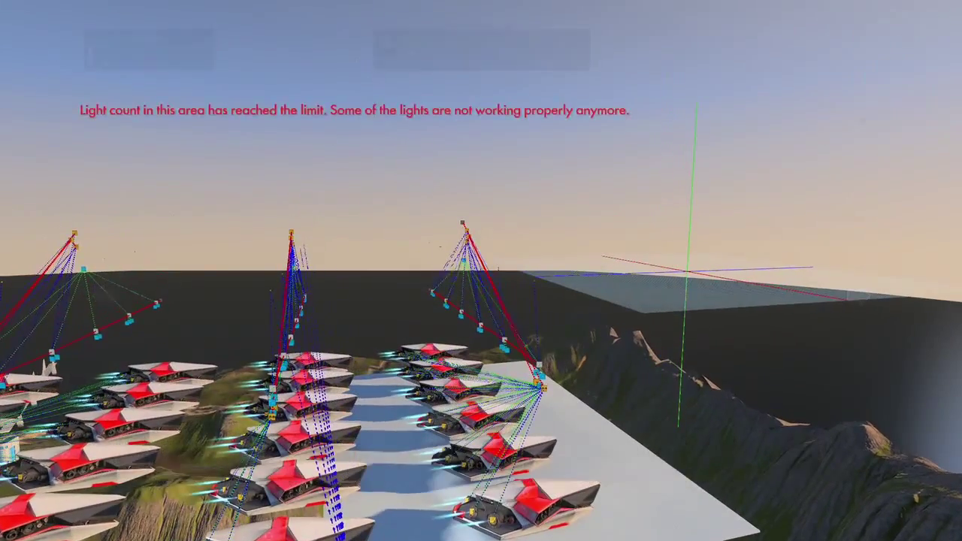
{"action": "key", "text": "Return"}
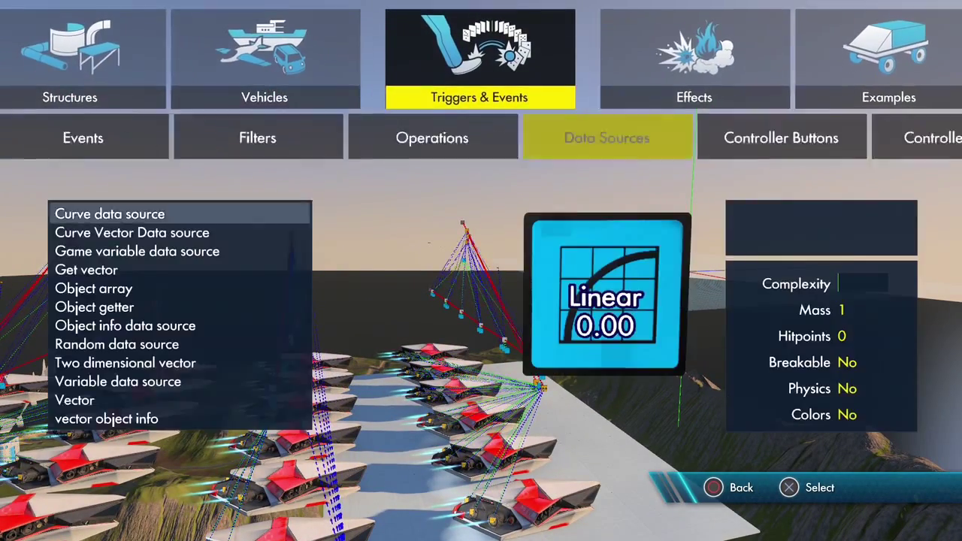
{"action": "key", "text": "Left"}
{"action": "key", "text": "Left"}
{"action": "key", "text": "Left"}
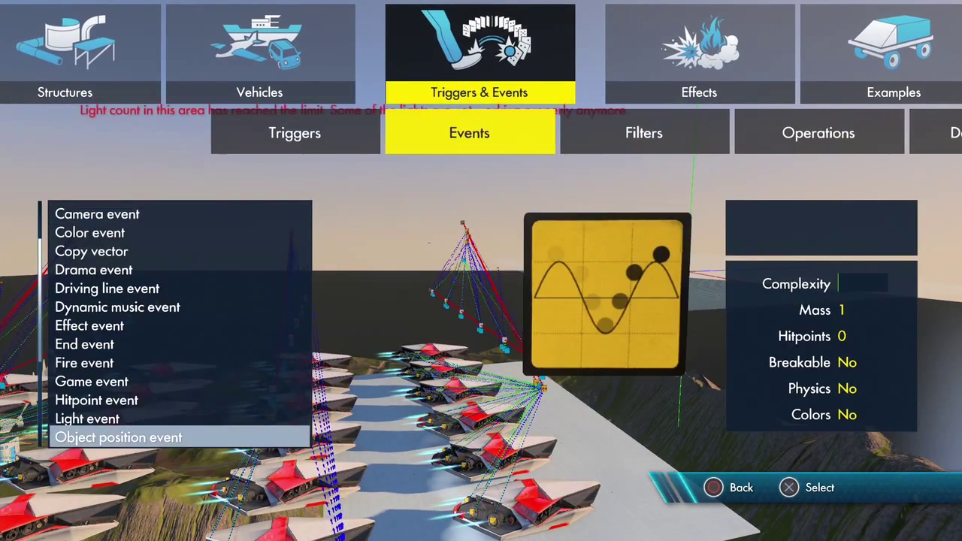
{"action": "key", "text": "Down"}
{"action": "key", "text": "Down"}
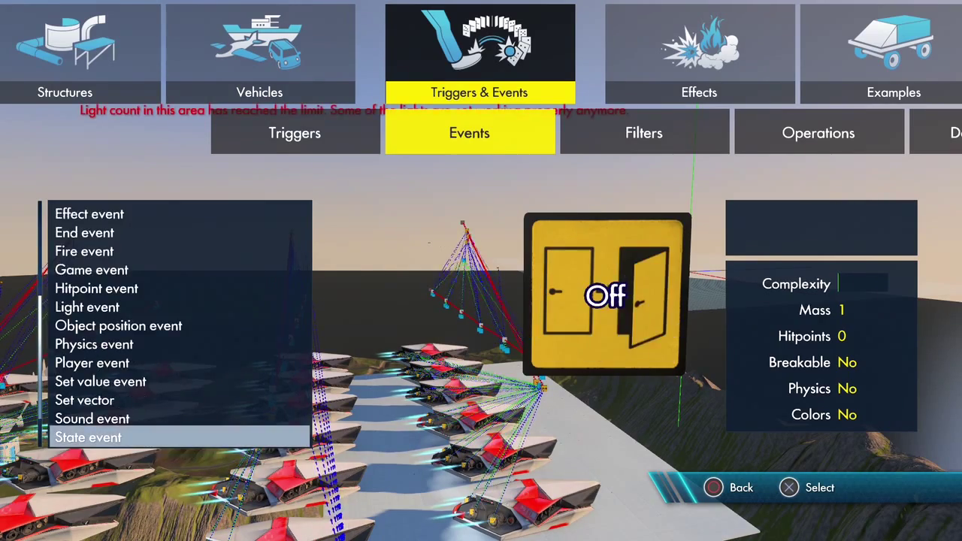
{"action": "key", "text": "Return"}
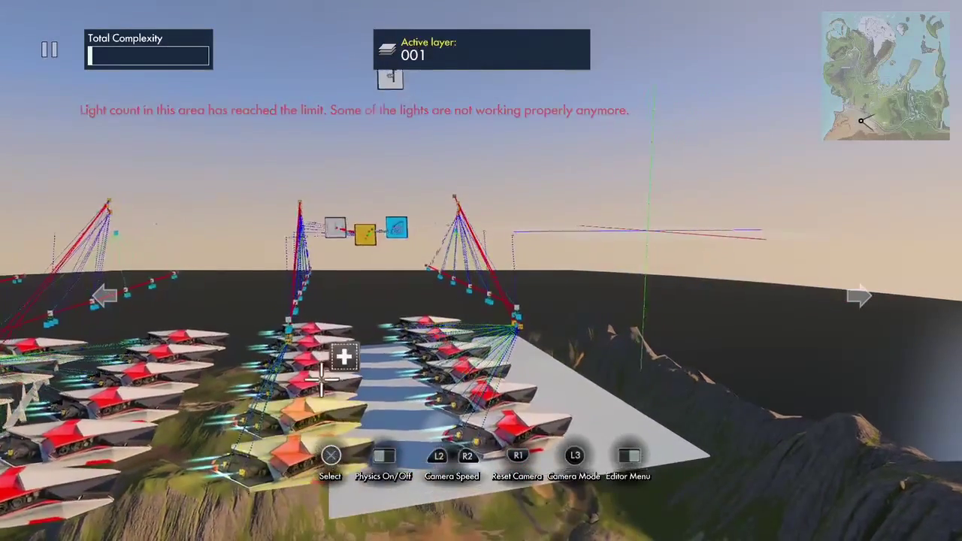
Set the new State event's type to On and target the interval trigger, Object position event and Curve data source
{"action": "key", "text": "Return"}
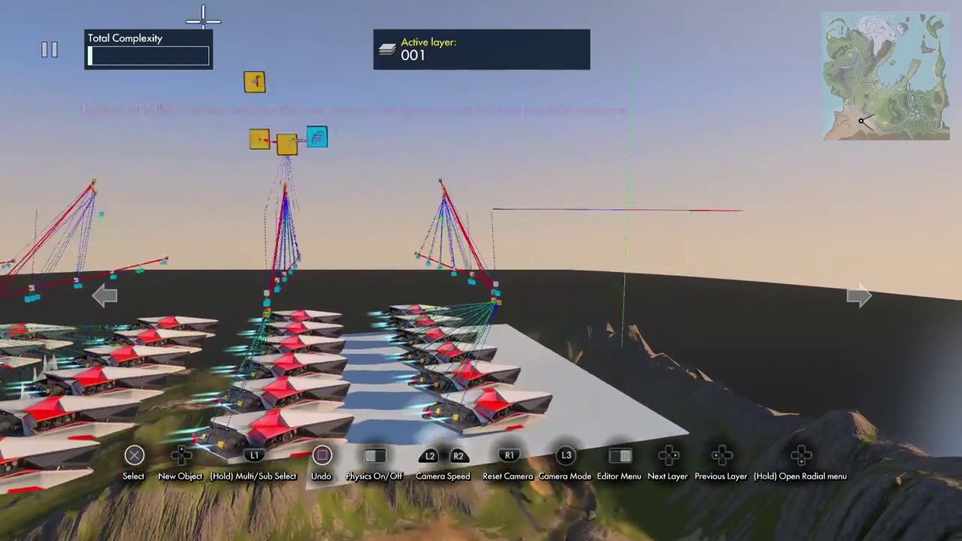
{"action": "left_click", "coordinate": [355, 148]}
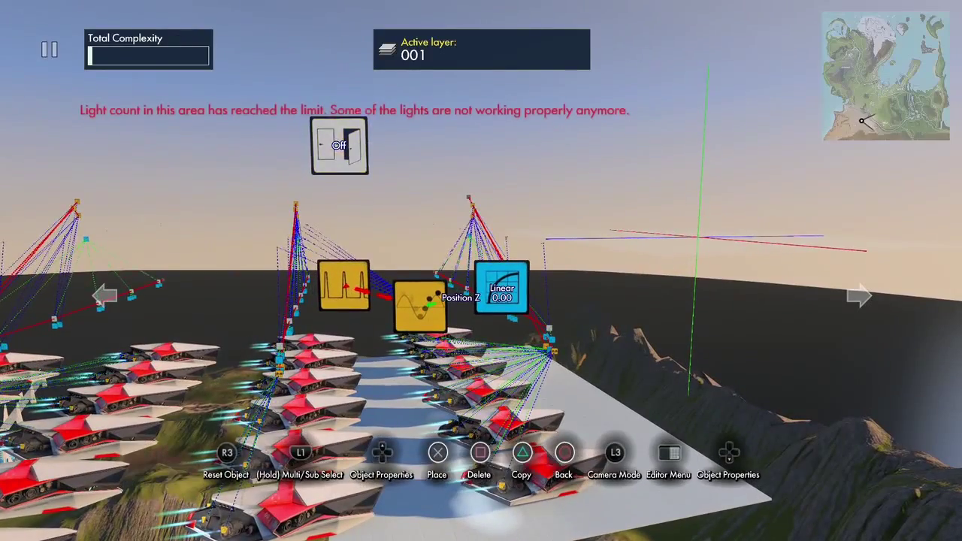
{"action": "key", "text": "Down"}
{"action": "key", "text": "Down"}
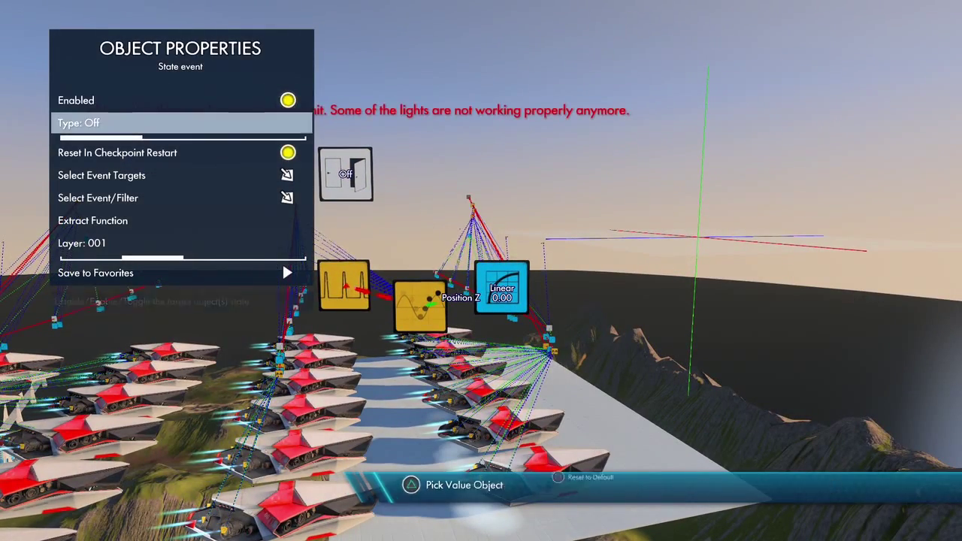
{"action": "key", "text": "Down"}
{"action": "key", "text": "Down"}
{"action": "key", "text": "Return"}
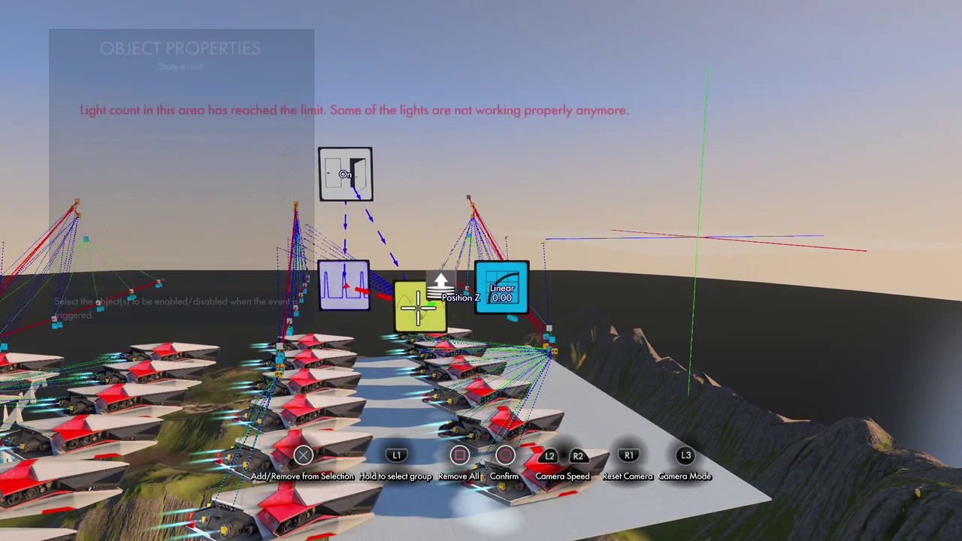
{"action": "key", "text": "Return"}
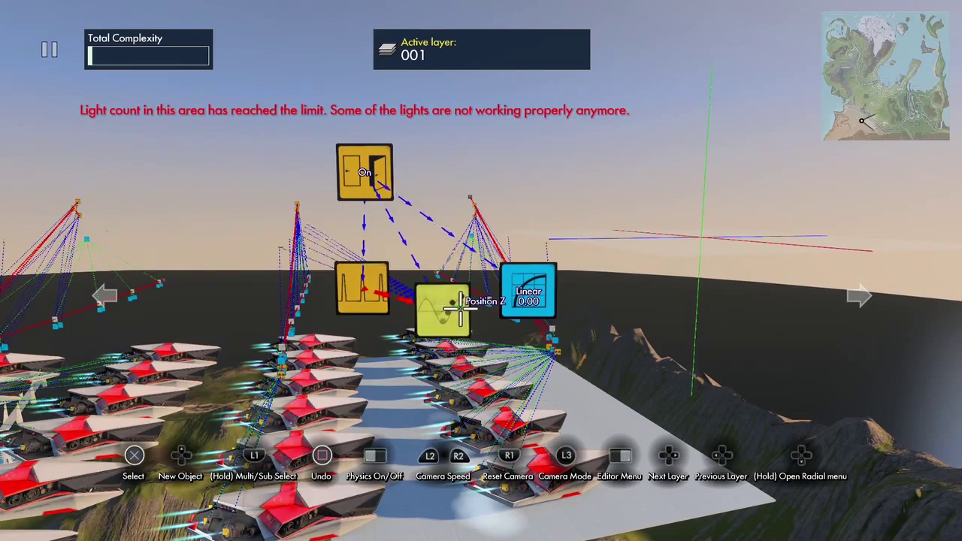
Set the Curve data source's Duration to 90 ticks
{"action": "left_click", "coordinate": [483, 317]}
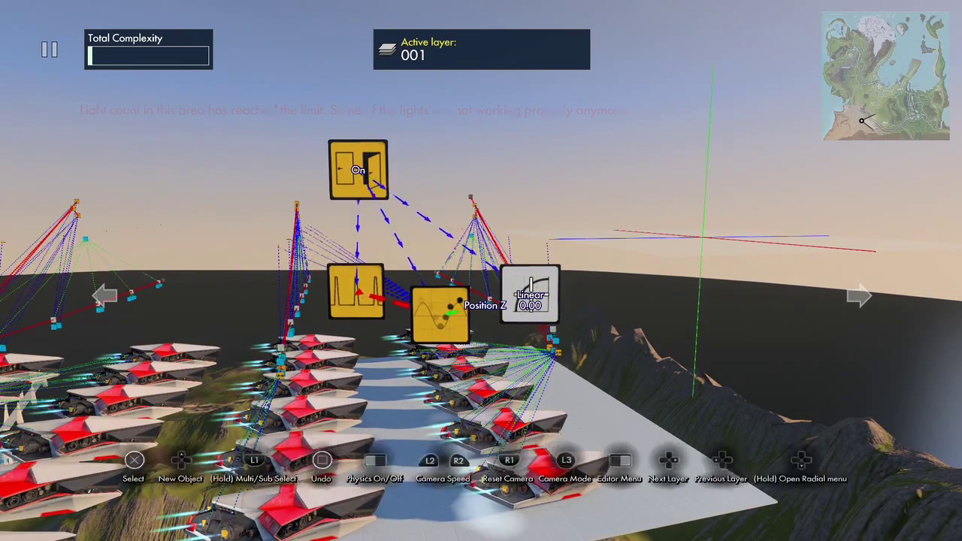
{"action": "left_click", "coordinate": [531, 294]}
{"action": "key", "text": "Return"}
{"action": "key", "text": "Down"}
{"action": "key", "text": "Down"}
{"action": "key", "text": "Down"}
{"action": "key", "text": "Down"}
{"action": "key", "text": "Right"}
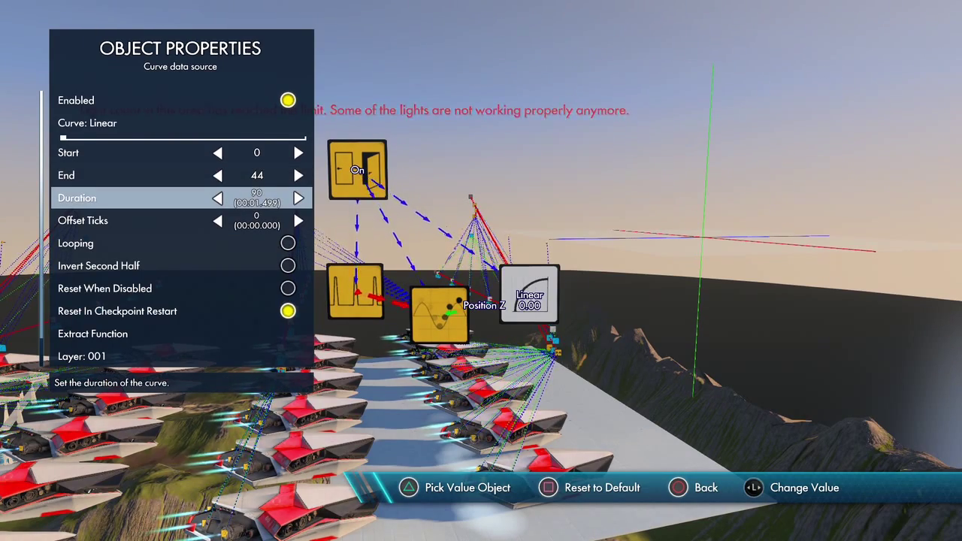
{"action": "key", "text": "Escape"}
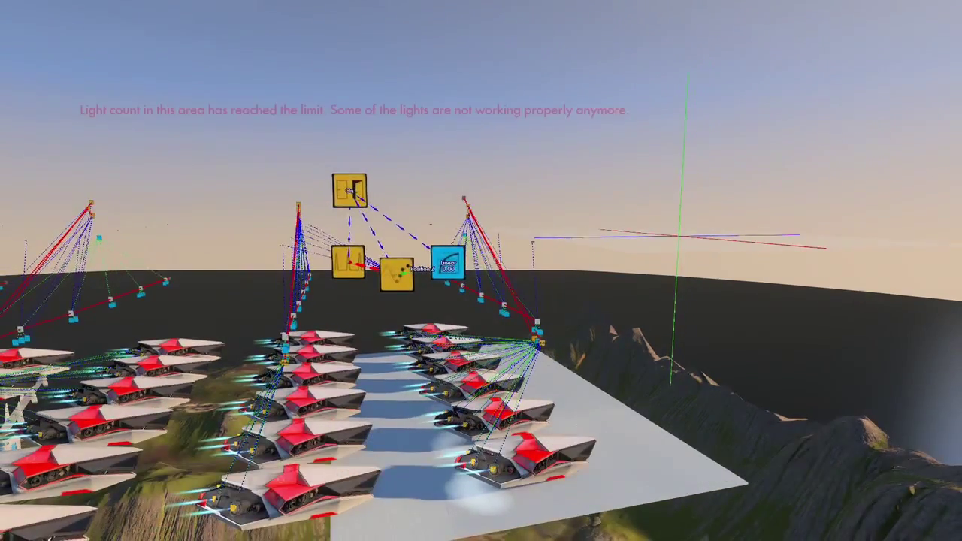
Add an Impulse delay filter and place it beside the On State event
{"action": "key", "text": "Tab"}
{"action": "key", "text": "Right"}
{"action": "key", "text": "Down"}
{"action": "key", "text": "Down"}
{"action": "key", "text": "Down"}
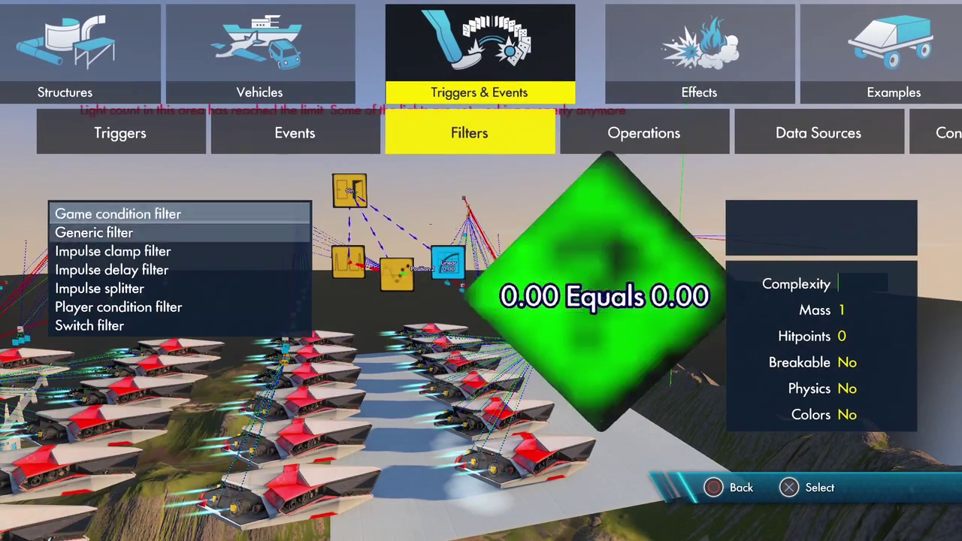
{"action": "key", "text": "Down"}
{"action": "key", "text": "Up"}
{"action": "key", "text": "Return"}
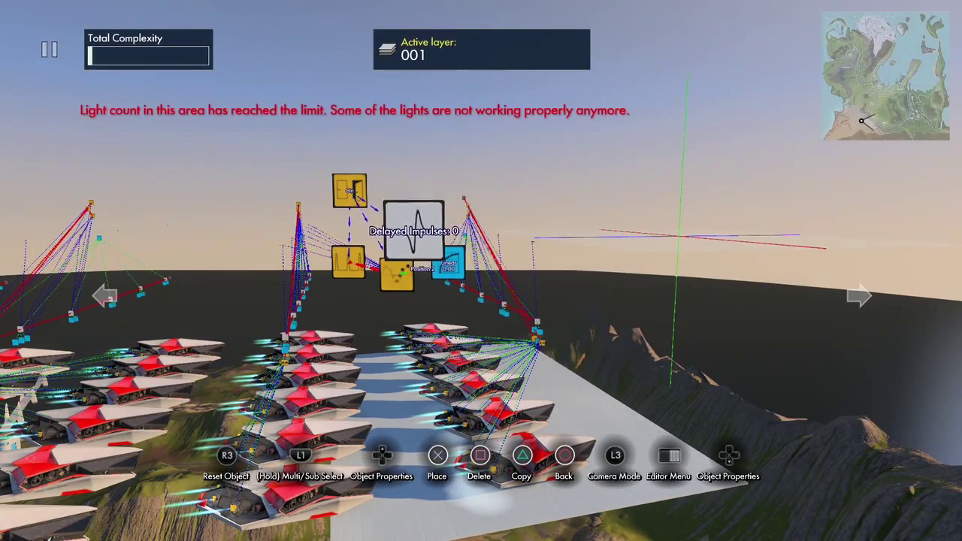
{"action": "key", "text": "Return"}
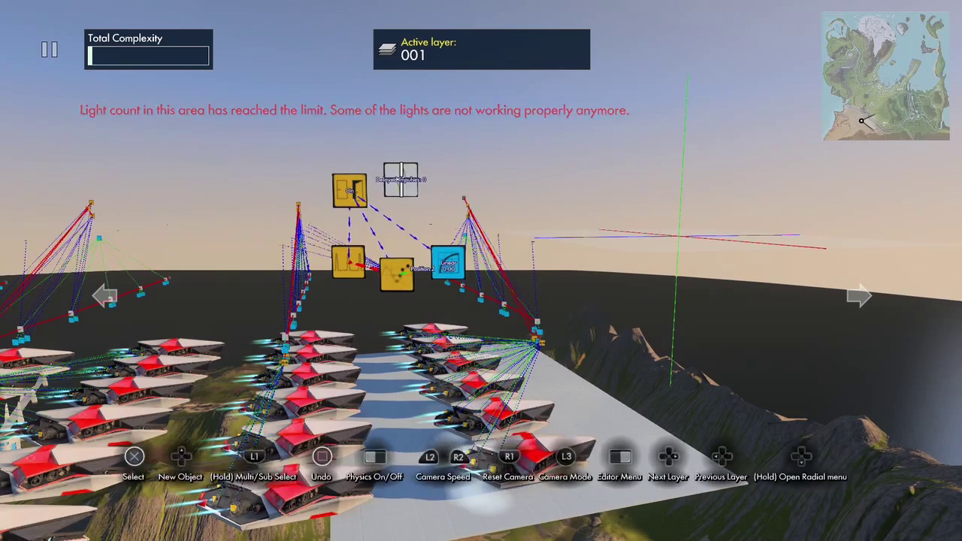
Duplicate the On State event with its targets and set the copy's type to Off
{"action": "key", "text": "Return"}
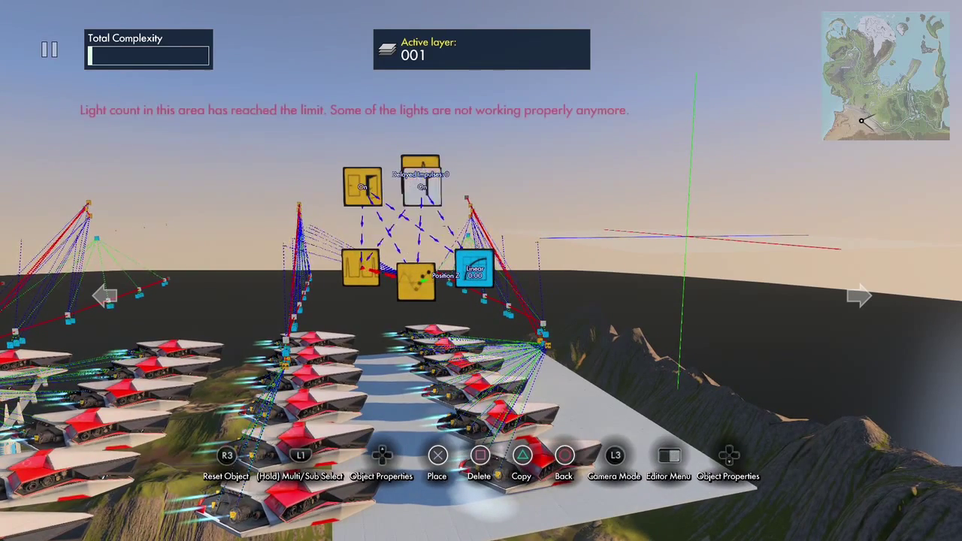
{"action": "key", "text": "Up"}
{"action": "key", "text": "Down"}
{"action": "key", "text": "Left"}
{"action": "key", "text": "Escape"}
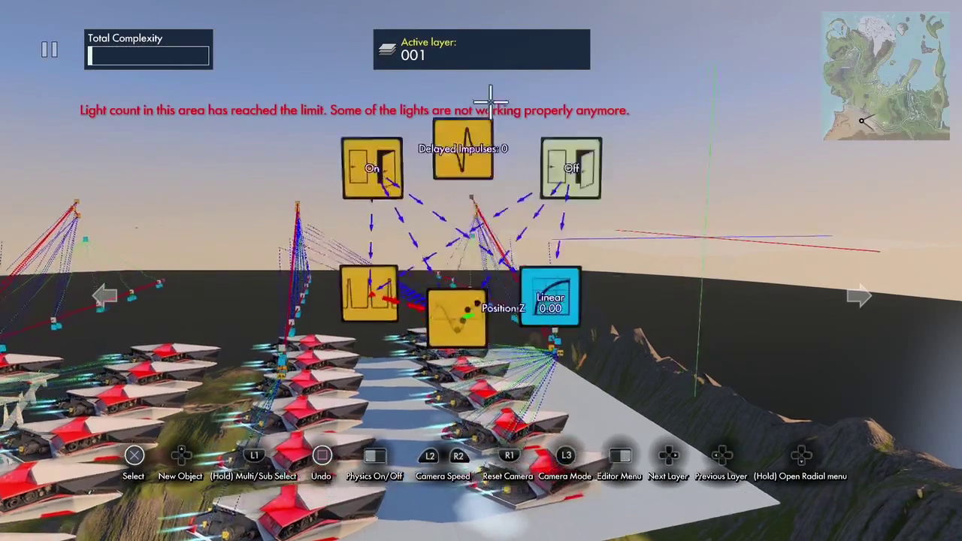
Set the Impulse delay filter's Delay Ticks to 90
{"action": "key", "text": "Return"}
{"action": "key", "text": "Down"}
{"action": "key", "text": "Up"}
{"action": "key", "text": "Down"}
{"action": "key", "text": "Right"}
{"action": "key", "text": "Right"}
{"action": "key", "text": "Right"}
{"action": "key", "text": "Right"}
{"action": "key", "text": "Right"}
{"action": "key", "text": "Right"}
{"action": "key", "text": "Right"}
{"action": "key", "text": "Right"}
{"action": "key", "text": "Right"}
{"action": "key", "text": "Right"}
{"action": "key", "text": "Right"}
{"action": "key", "text": "Right"}
{"action": "key", "text": "Right"}
{"action": "key", "text": "Right"}
{"action": "key", "text": "Right"}
{"action": "key", "text": "Right"}
{"action": "key", "text": "Right"}
{"action": "key", "text": "Right"}
{"action": "key", "text": "Right"}
{"action": "key", "text": "Right"}
{"action": "key", "text": "Right"}
{"action": "key", "text": "Right"}
{"action": "key", "text": "Right"}
{"action": "key", "text": "Right"}
{"action": "key", "text": "Right"}
{"action": "key", "text": "Right"}
{"action": "key", "text": "Right"}
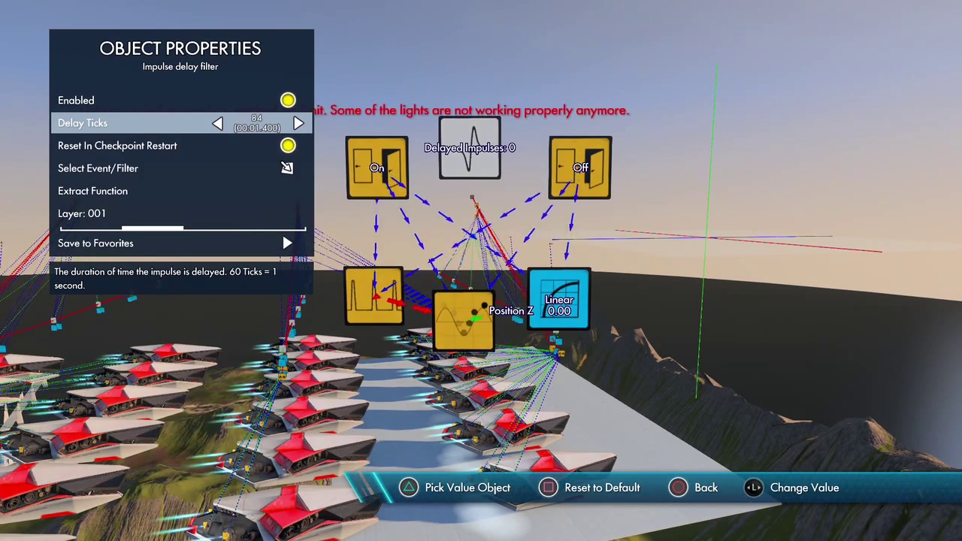
Set the Off State event as the impulse target of the Impulse delay filter
{"action": "key", "text": "Down"}
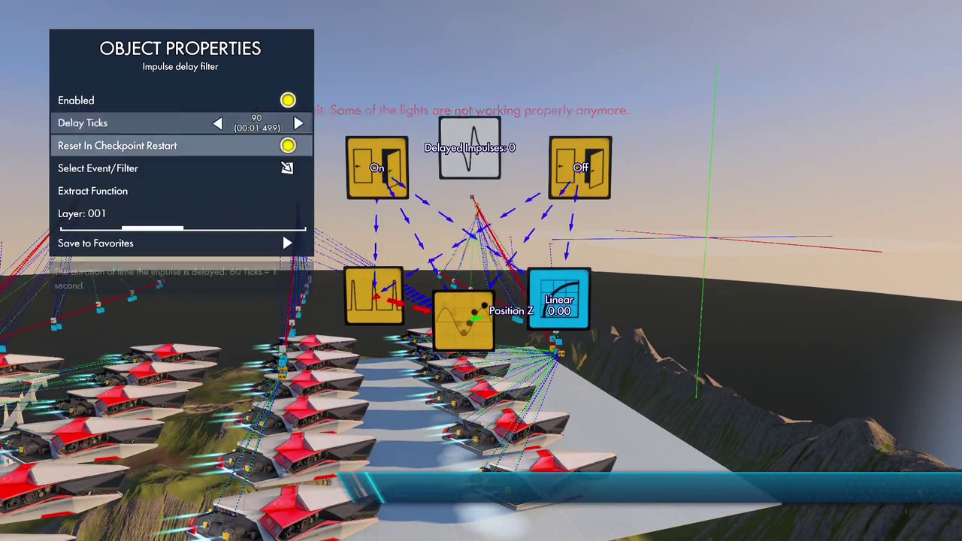
{"action": "key", "text": "Down"}
{"action": "key", "text": "Return"}
{"action": "key", "text": "Return"}
{"action": "key", "text": "Escape"}
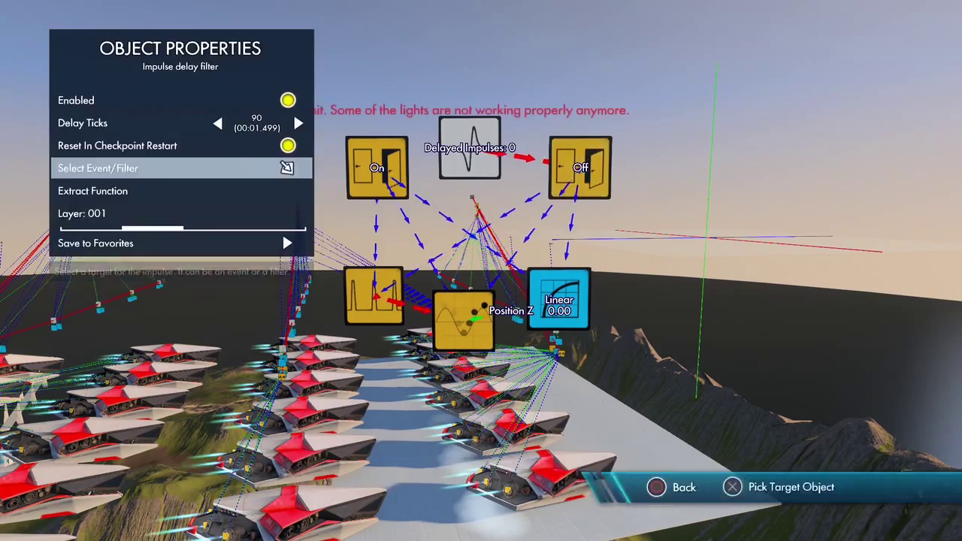
{"action": "key", "text": "Escape"}
{"action": "key", "text": "Escape"}
Review the On State event's targets and send its impulse to the Impulse delay filter
{"action": "key", "text": "Return"}
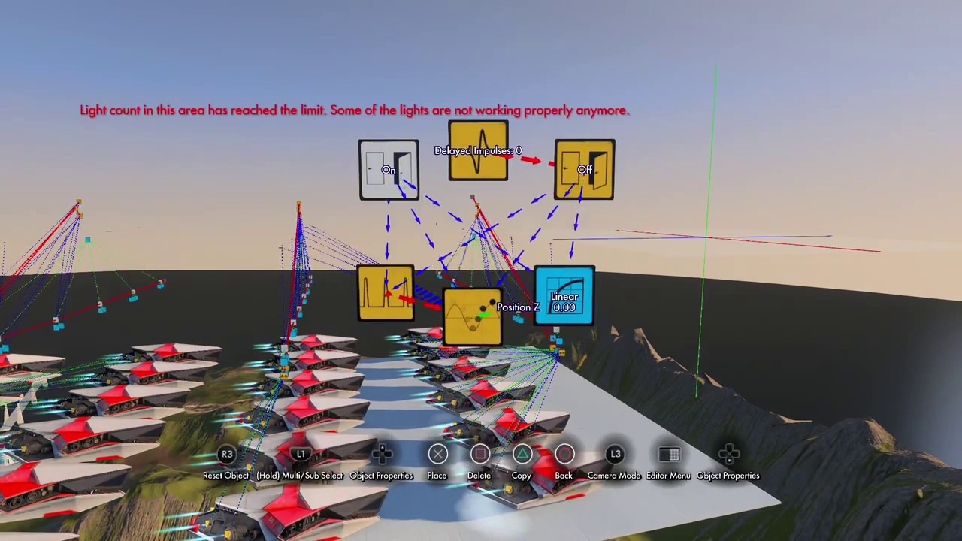
{"action": "key", "text": "Right"}
{"action": "key", "text": "Down"}
{"action": "key", "text": "Down"}
{"action": "key", "text": "Down"}
{"action": "key", "text": "Return"}
{"action": "key", "text": "Escape"}
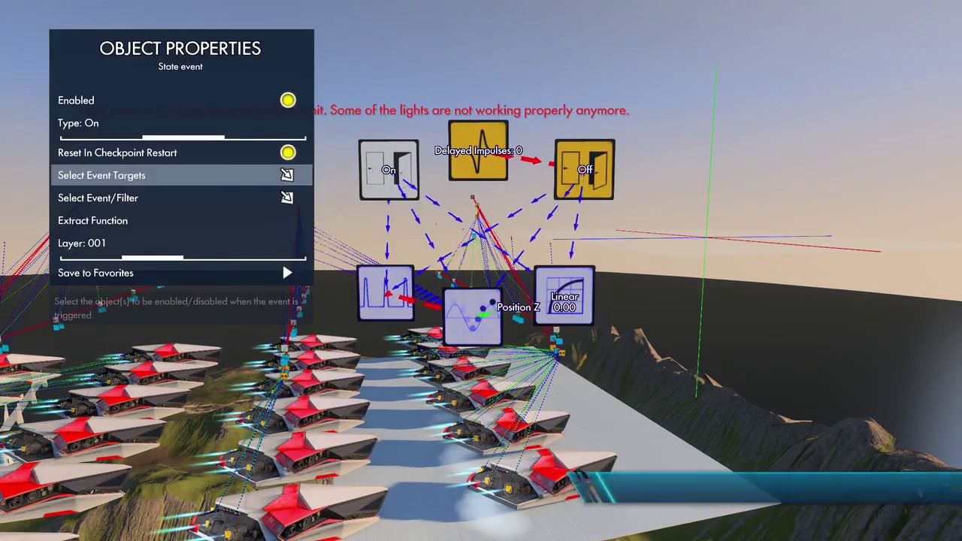
{"action": "key", "text": "Down"}
{"action": "key", "text": "Return"}
{"action": "key", "text": "Return"}
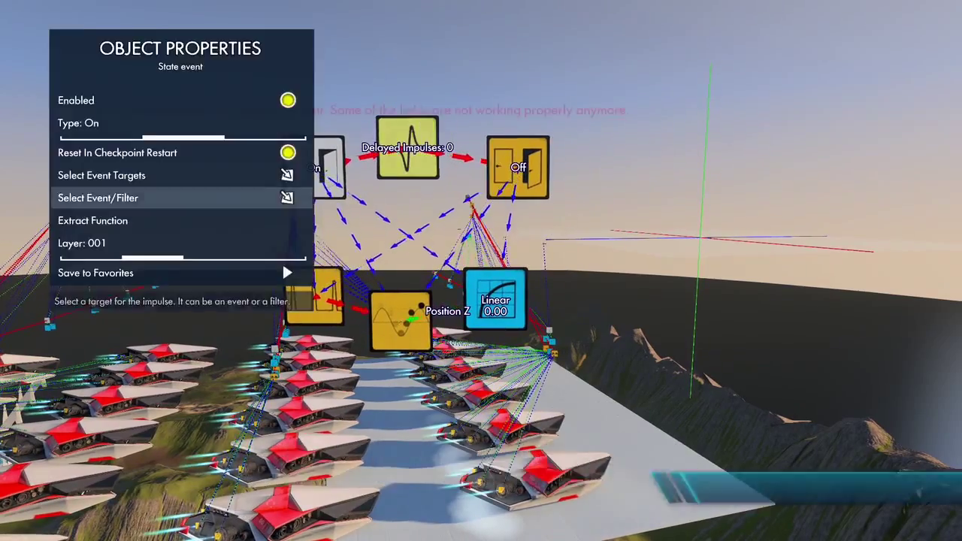
{"action": "key", "text": "Escape"}
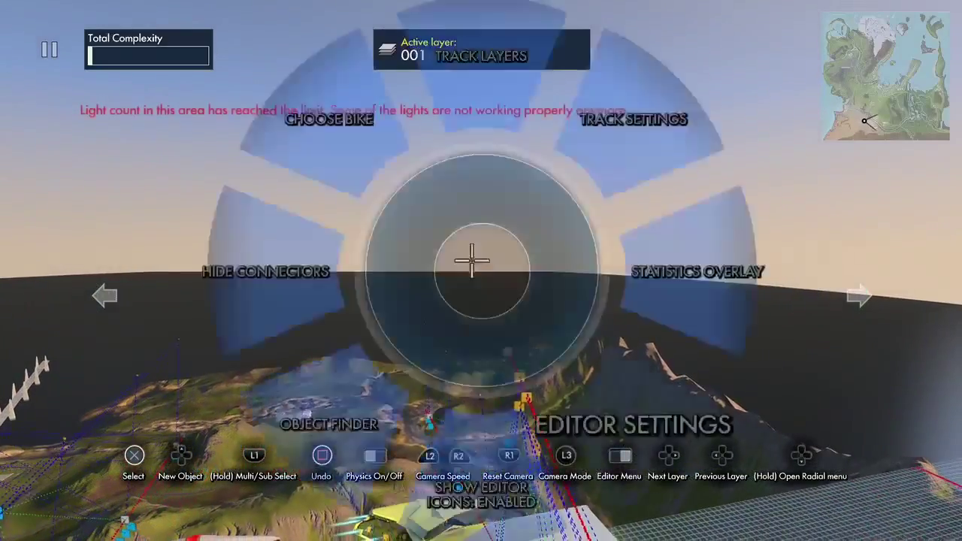
Add an Impulse splitter near the ship row's grouped Interval trigger
{"action": "key", "text": "Up"}
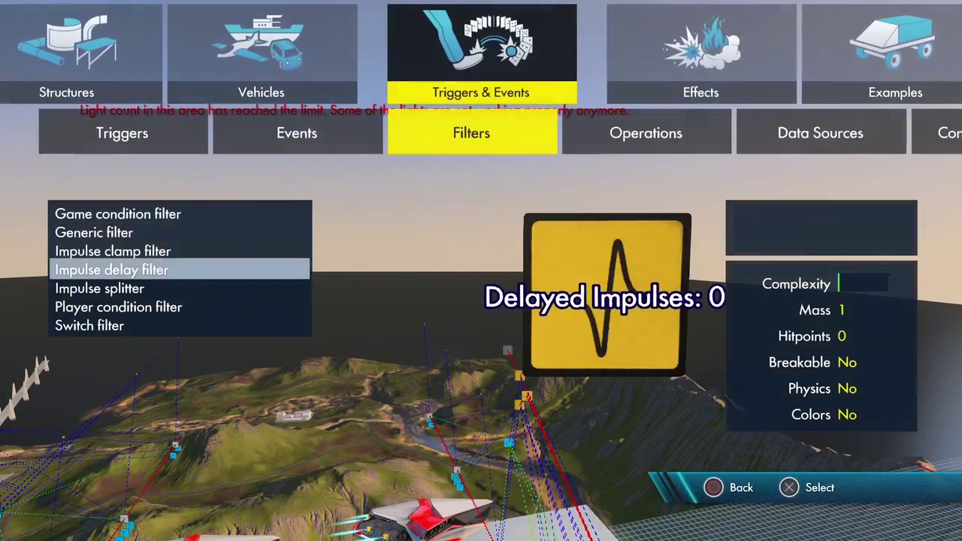
{"action": "key", "text": "Down"}
{"action": "key", "text": "Return"}
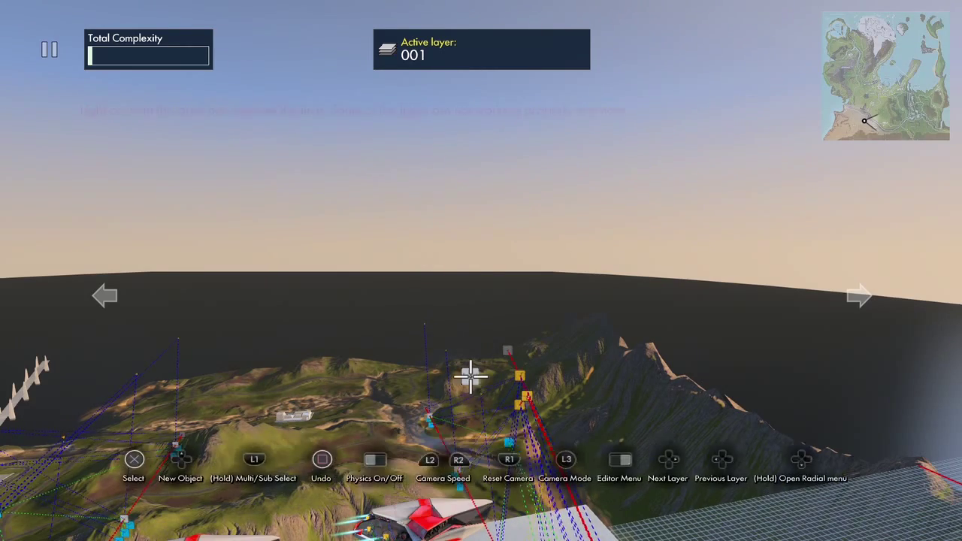
Try to route the grouped Interval trigger's impulse to the Impulse splitter
{"action": "key", "text": "ctrl"}
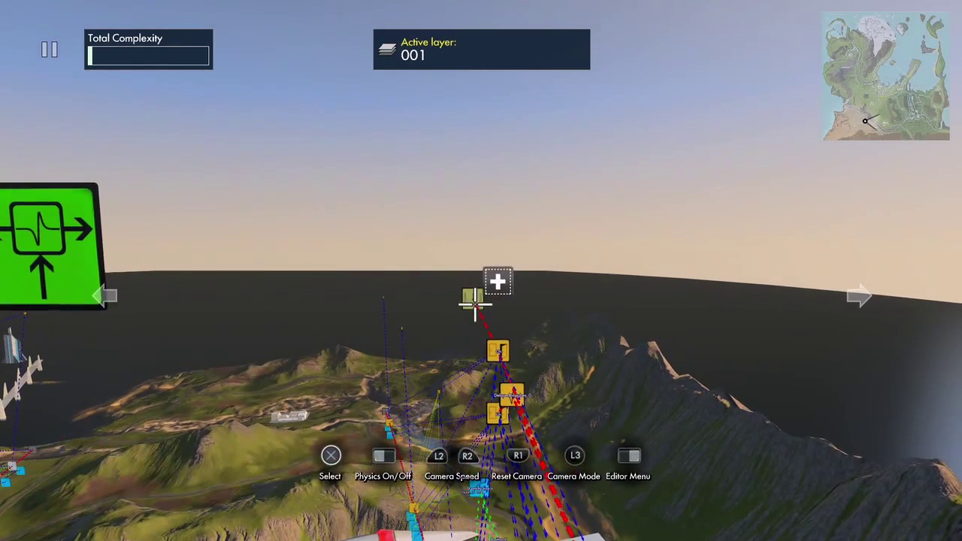
{"action": "key", "text": "Return"}
{"action": "key", "text": "Down"}
{"action": "key", "text": "Down"}
{"action": "key", "text": "Down"}
{"action": "key", "text": "Down"}
{"action": "key", "text": "Down"}
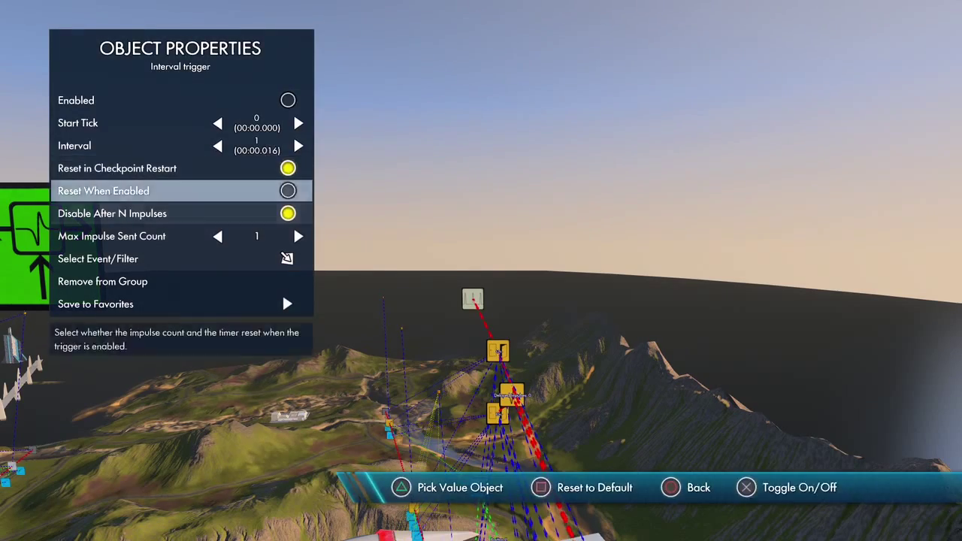
{"action": "key", "text": "Down"}
{"action": "key", "text": "Down"}
{"action": "key", "text": "Down"}
{"action": "key", "text": "Return"}
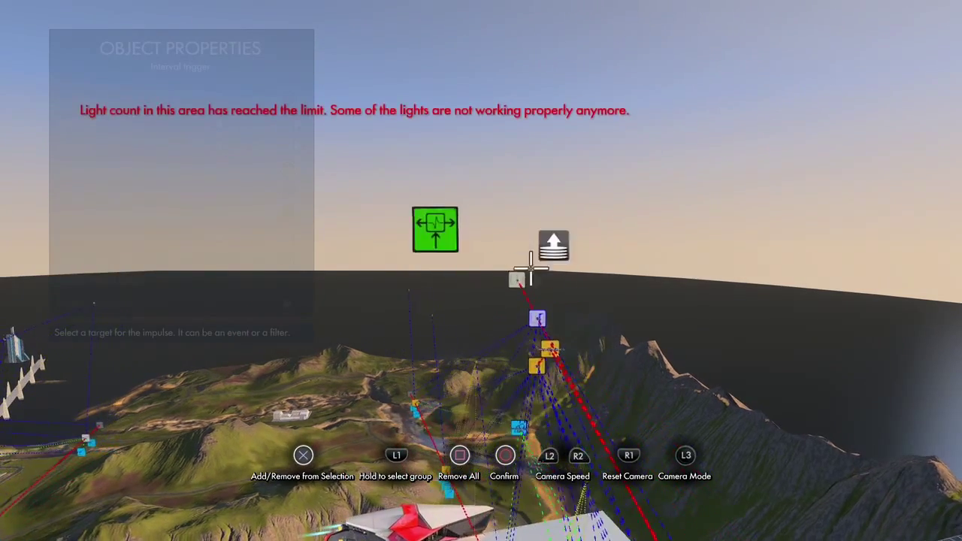
{"action": "key", "text": "Return"}
{"action": "key", "text": "Escape"}
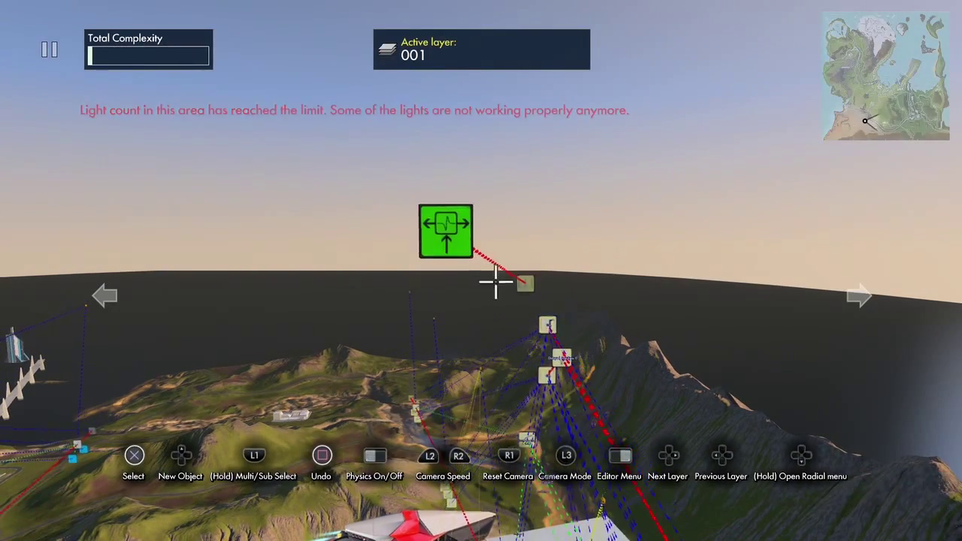
Try to link the Impulse splitter to the event directly below the Interval trigger
{"action": "key", "text": "Return"}
{"action": "key", "text": "Up"}
{"action": "key", "text": "Down"}
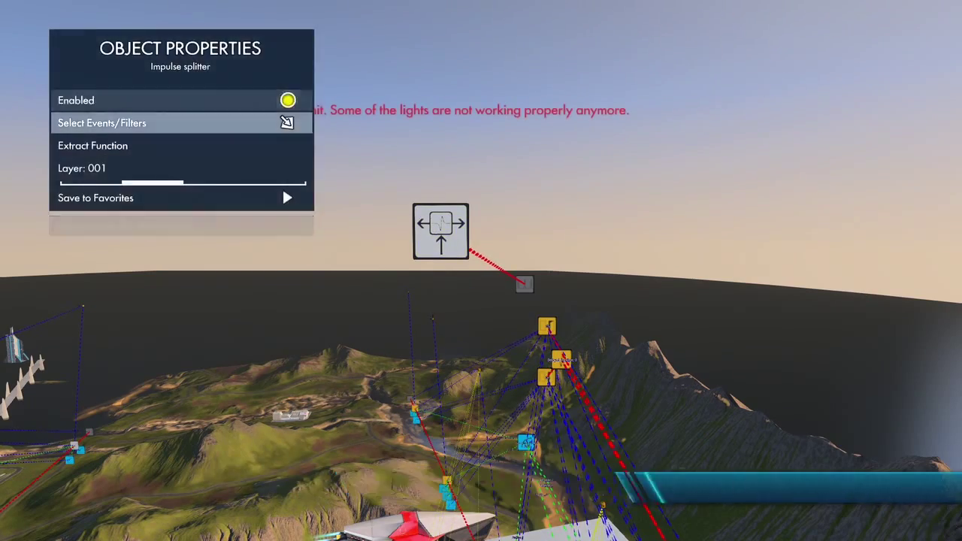
{"action": "key", "text": "Return"}
{"action": "key", "text": "Return"}
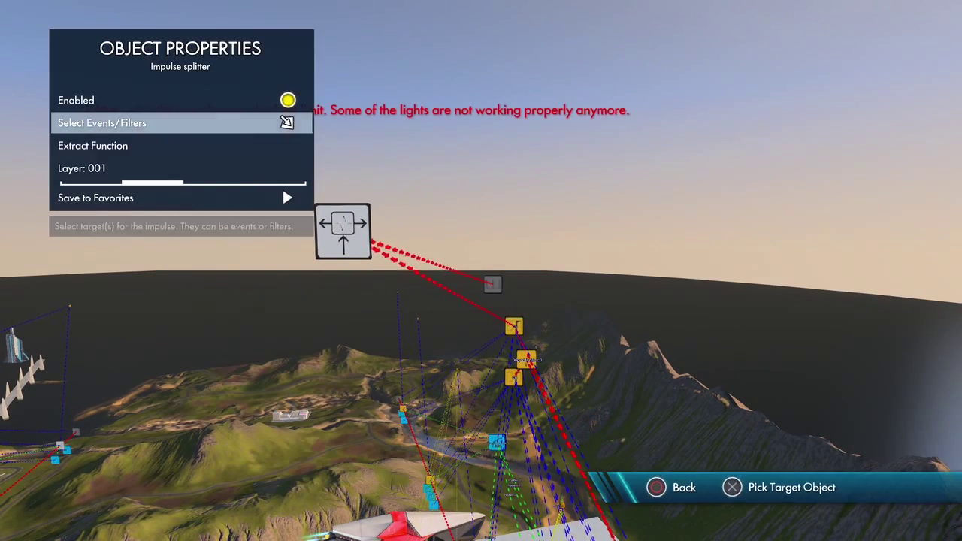
{"action": "key", "text": "Down"}
{"action": "key", "text": "Return"}
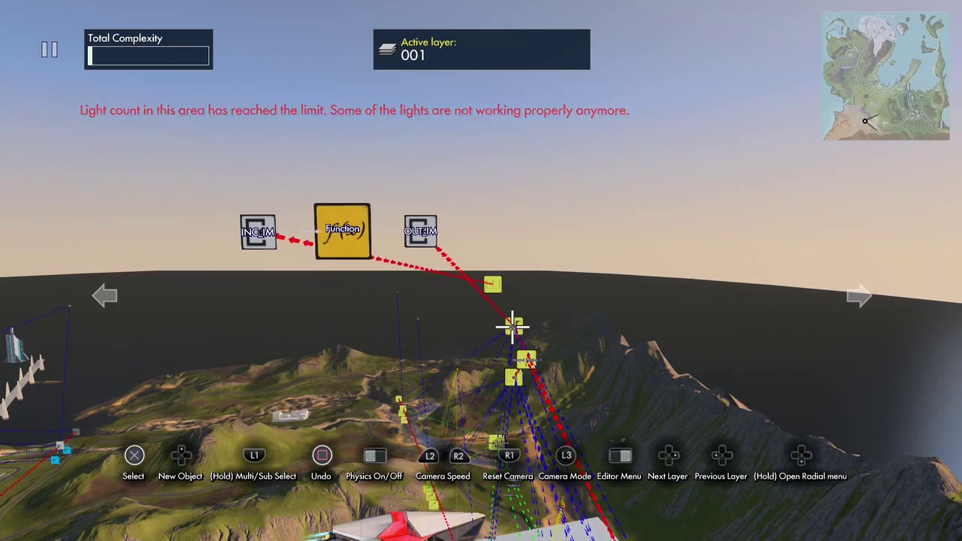
{"action": "key", "text": "ctrl+z"}
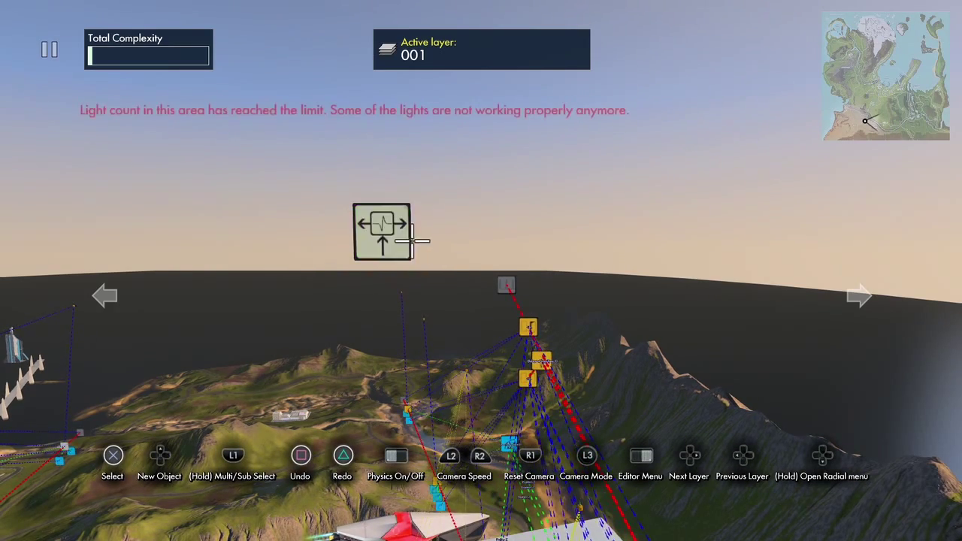
Set the Impulse splitter as the target of the grouped Interval trigger's impulse
{"action": "left_click", "coordinate": [500, 286]}
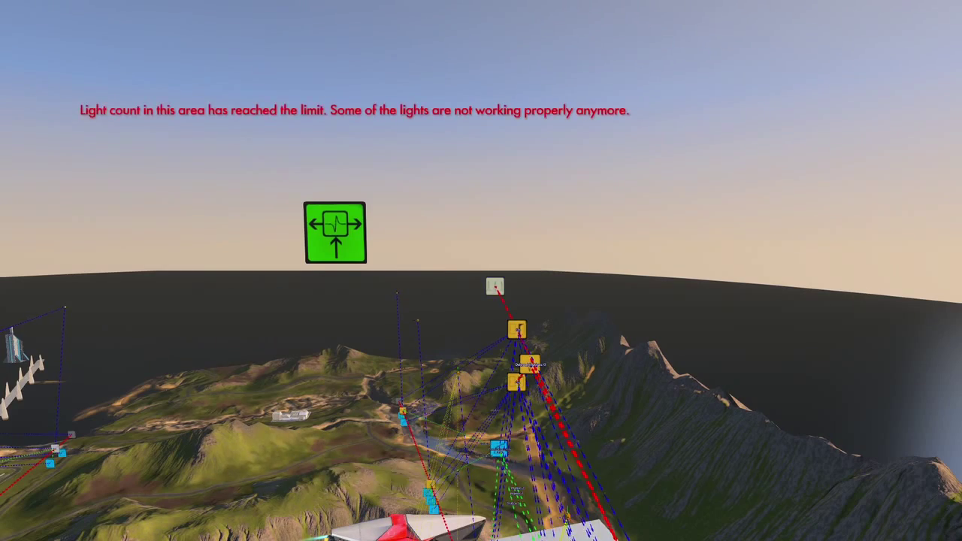
{"action": "key", "text": "Down"}
{"action": "key", "text": "Down"}
{"action": "key", "text": "Down"}
{"action": "key", "text": "Down"}
{"action": "key", "text": "Down"}
{"action": "key", "text": "Down"}
{"action": "key", "text": "Down"}
{"action": "key", "text": "Down"}
{"action": "key", "text": "Return"}
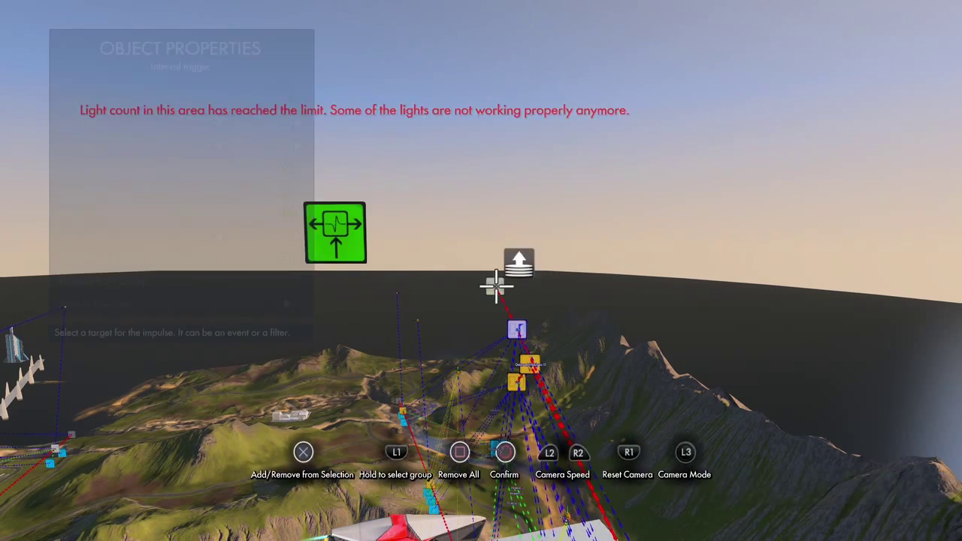
{"action": "key", "text": "Return"}
{"action": "key", "text": "Escape"}
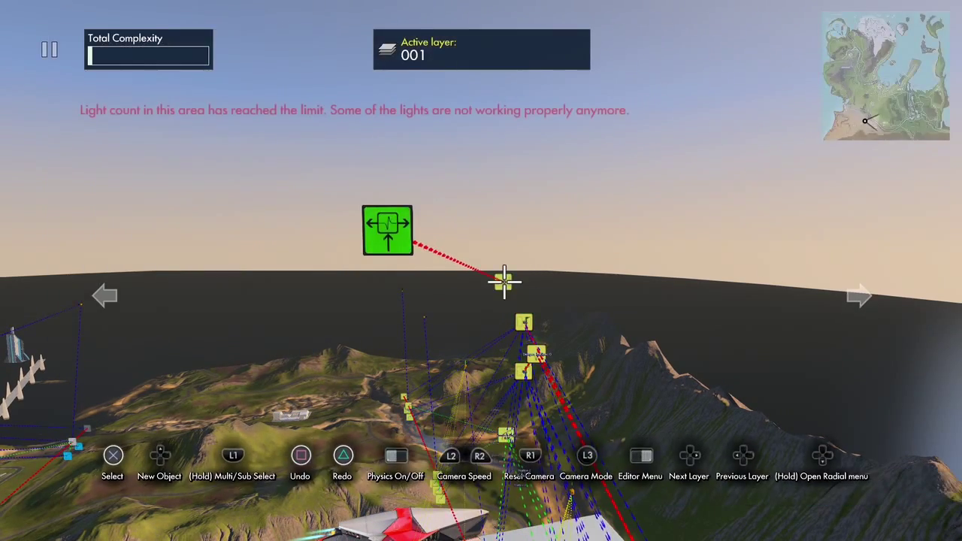
Route the Impulse splitter's impulse to the On State event beside the Delayed Impulses event in the separate logic cluster
{"action": "left_click", "coordinate": [424, 254]}
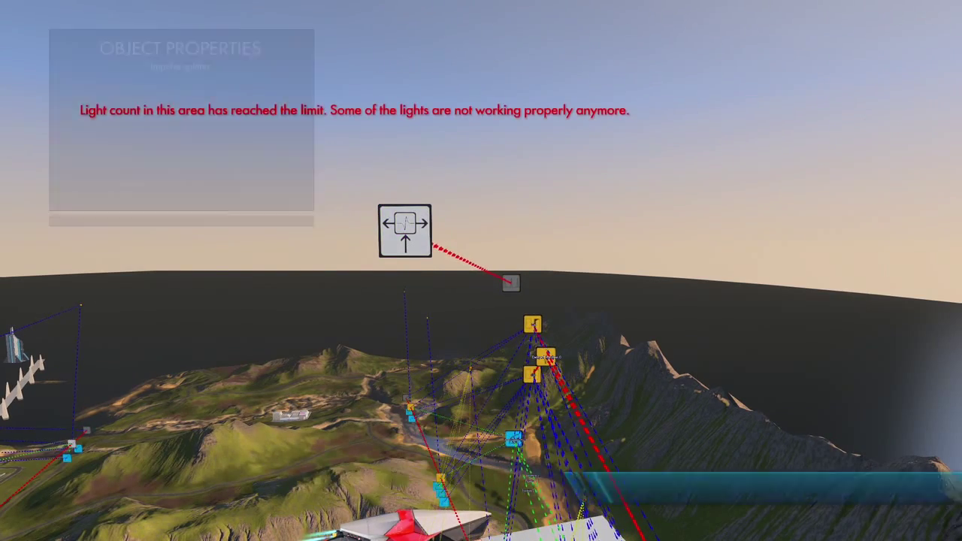
{"action": "key", "text": "Down"}
{"action": "key", "text": "Return"}
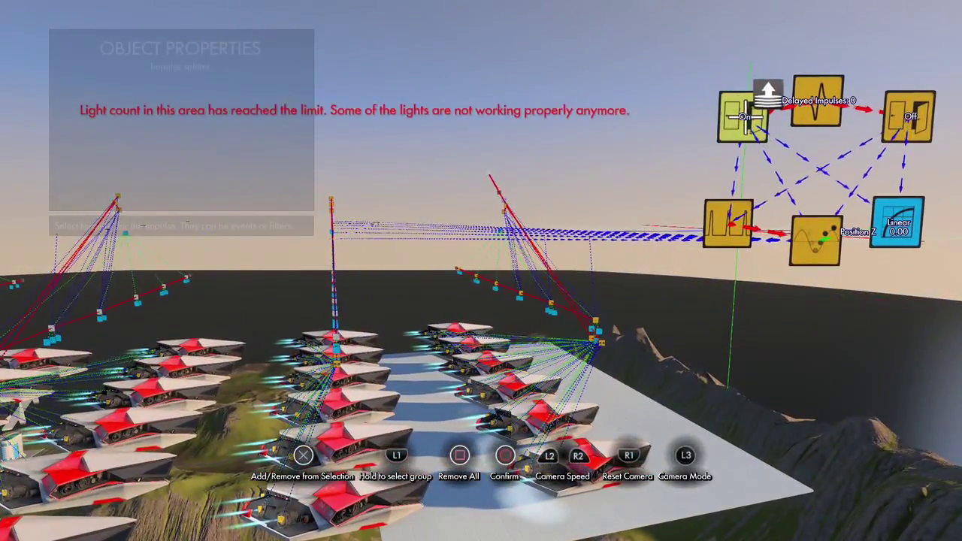
{"action": "left_click", "coordinate": [742, 114]}
{"action": "key", "text": "Return"}
{"action": "key", "text": "Escape"}
{"action": "key", "text": "Escape"}
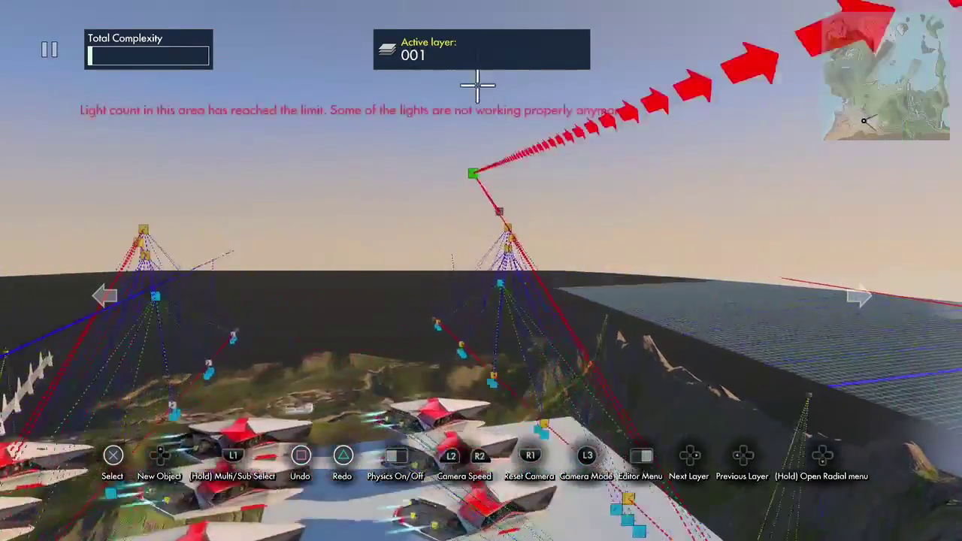
Add the event directly below the Interval trigger as another Impulse splitter target and test the row movement with physics running
{"action": "key", "text": "Down"}
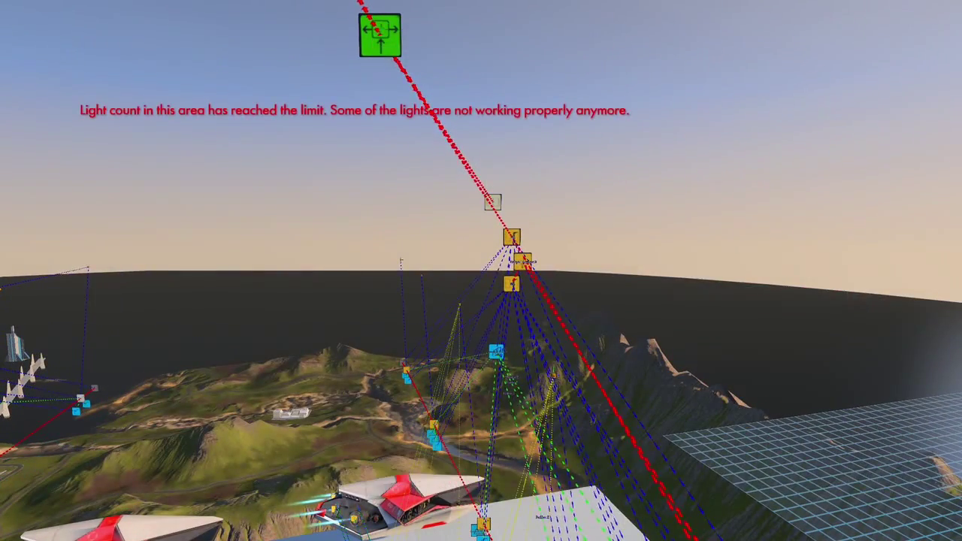
{"action": "key", "text": "Down"}
{"action": "key", "text": "Up"}
{"action": "key", "text": "Return"}
{"action": "key", "text": "Escape"}
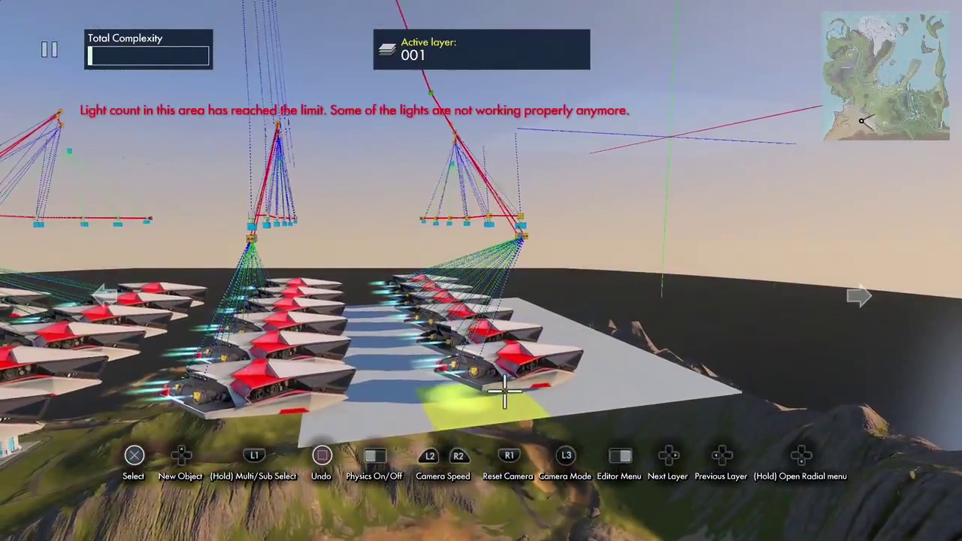
{"action": "key", "text": "space"}
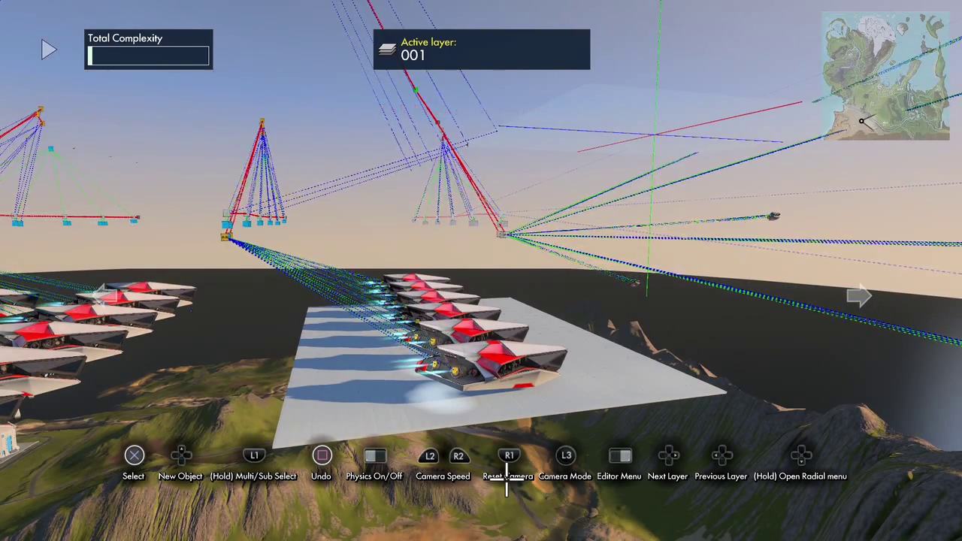
{"action": "key", "text": "space"}
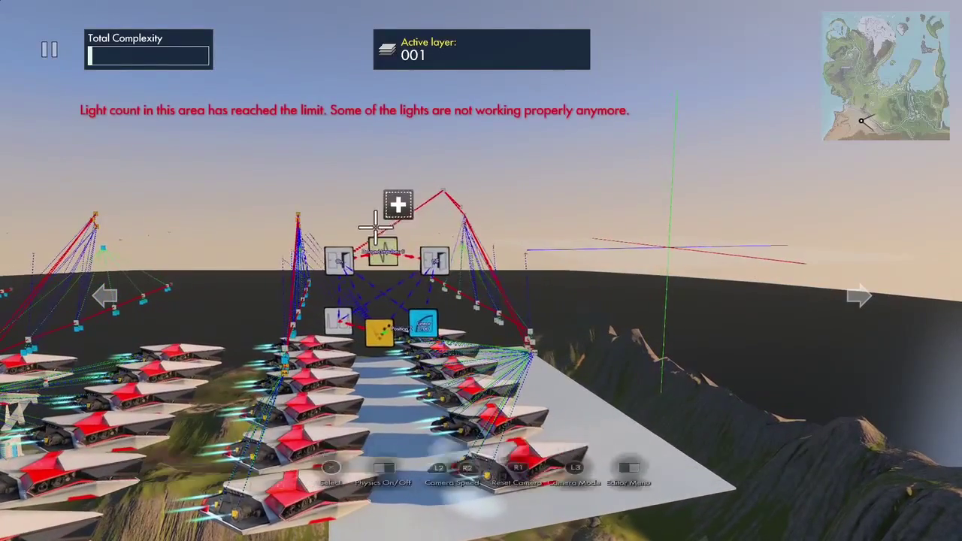
Set the On State event of the neighbouring ship row's logic as the impulse target of the Off State event
{"action": "left_click", "coordinate": [442, 264]}
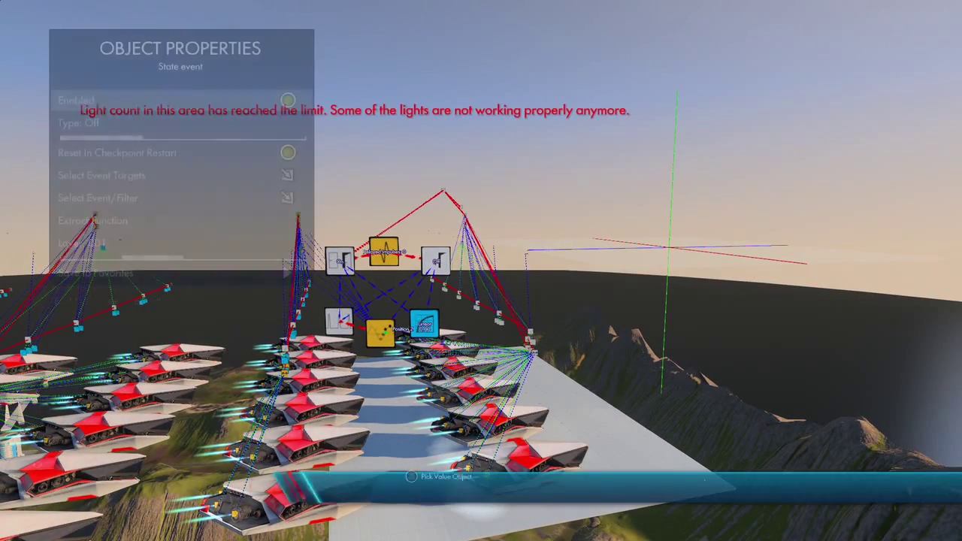
{"action": "key", "text": "Down"}
{"action": "key", "text": "Down"}
{"action": "key", "text": "Down"}
{"action": "key", "text": "Down"}
{"action": "key", "text": "Return"}
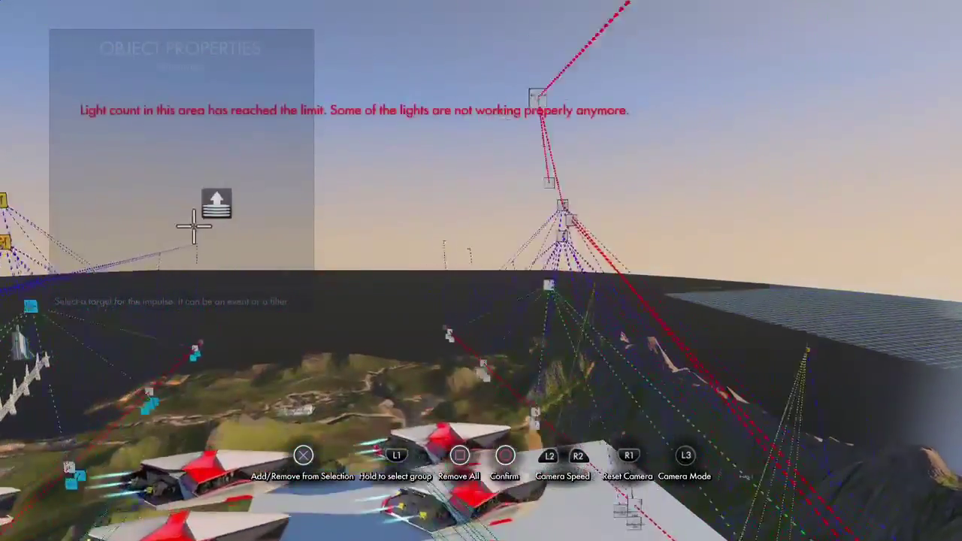
{"action": "middle_click_drag", "start_coordinate": [299, 194], "coordinate": [408, 166]}
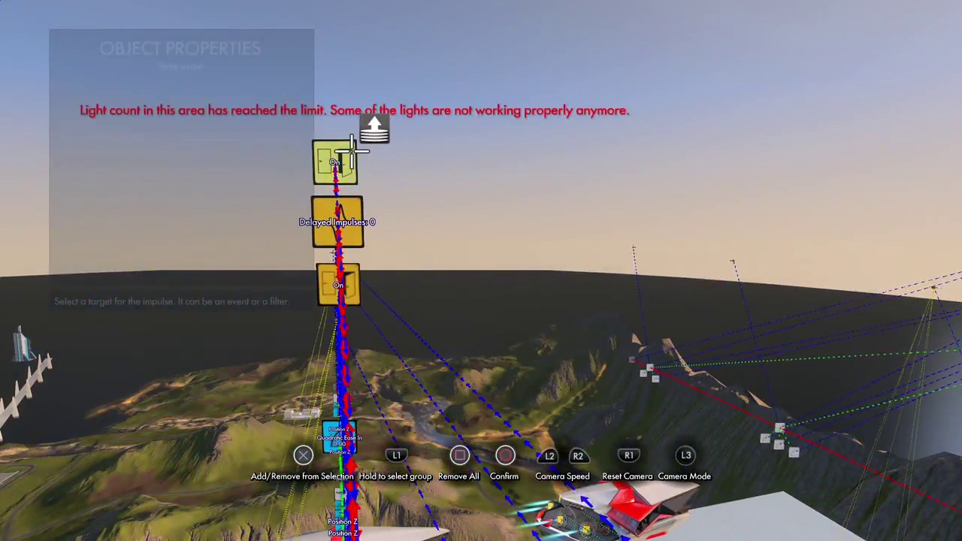
{"action": "key", "text": "Escape"}
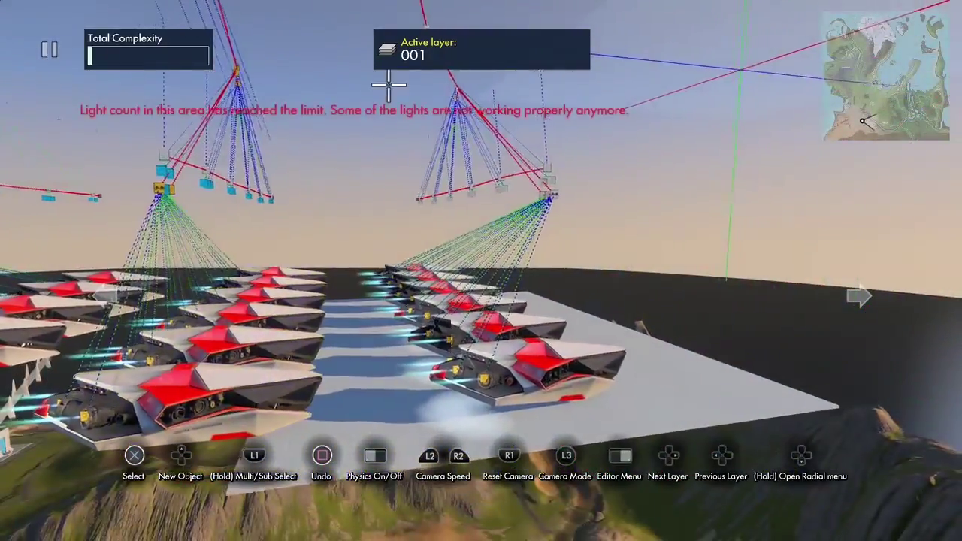
Run the physics simulation to check the chained movement of the ship rows, stop it and look over the fleet
{"action": "key", "text": "space"}
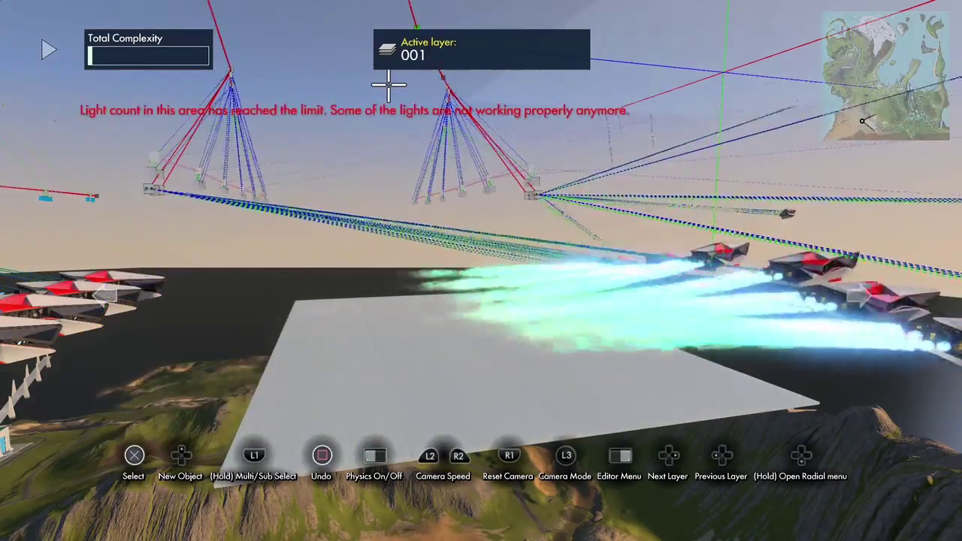
{"action": "key", "text": "space"}
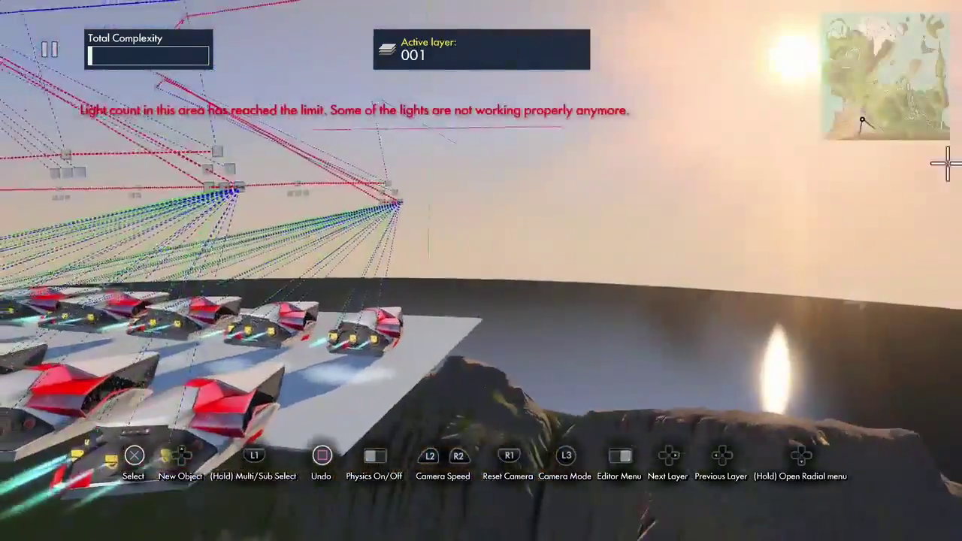
{"action": "right_click_drag", "start_coordinate": [947, 163], "coordinate": [493, 9]}
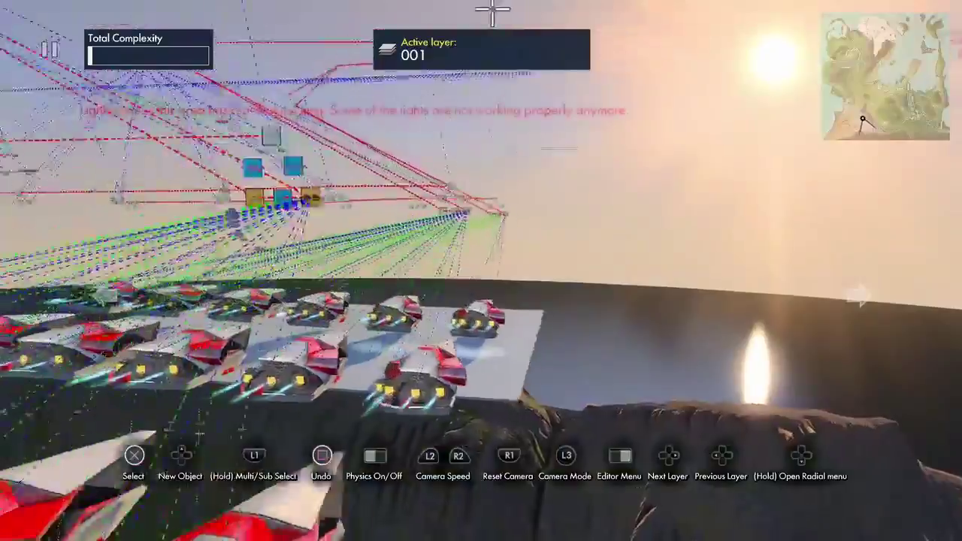